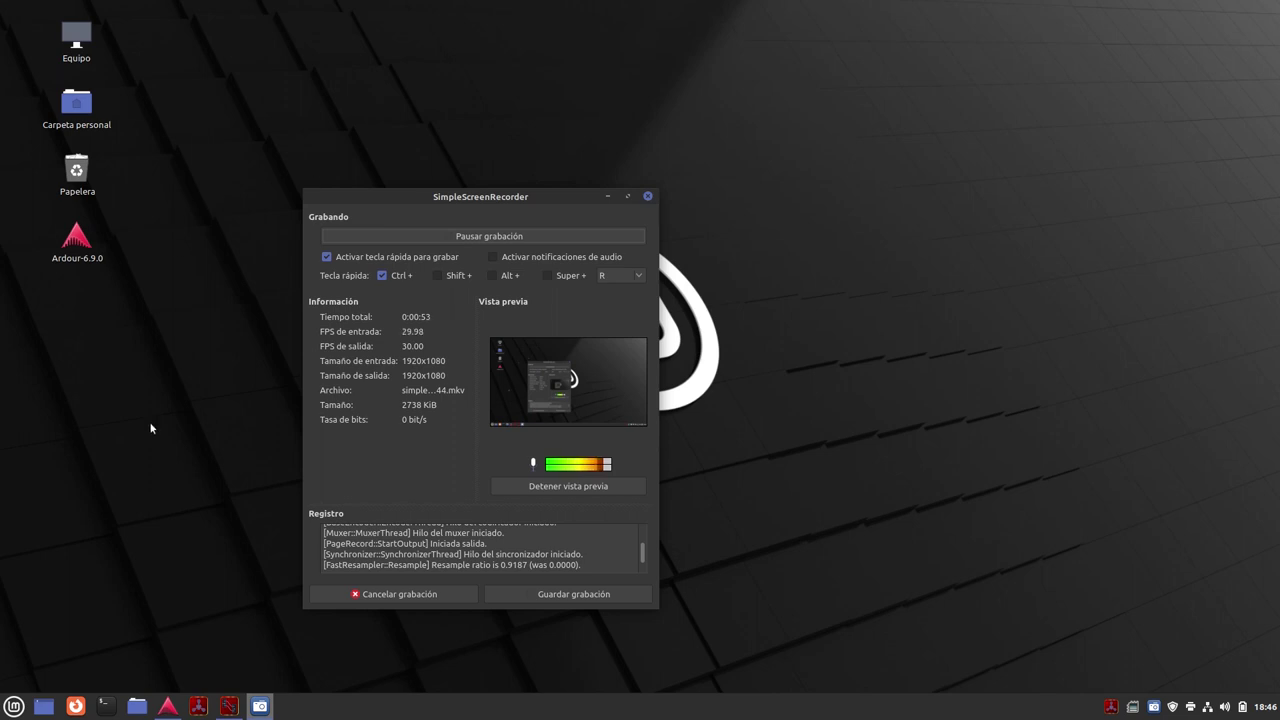
Step: Bring up Cadence, review the JACK server status in its system overview, and minimize the window
{"action": "left_click", "coordinate": [199, 706]}
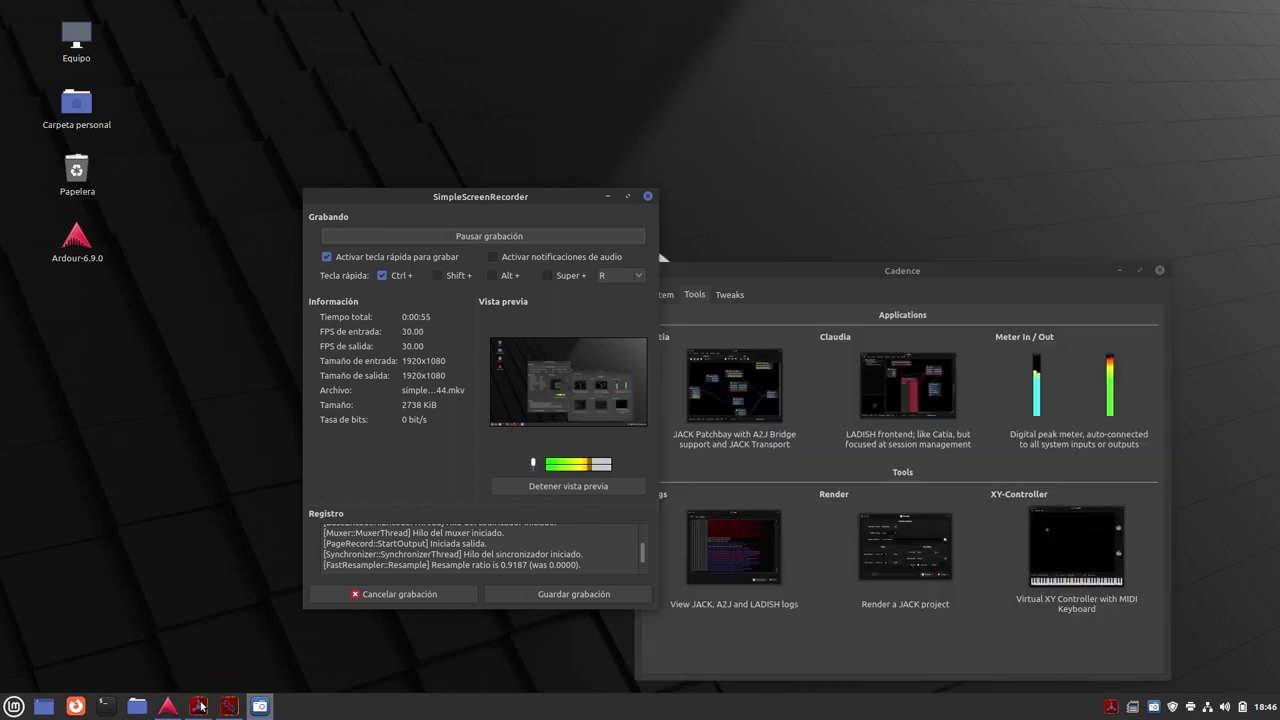
{"action": "left_click_drag", "start_coordinate": [844, 270], "coordinate": [756, 189]}
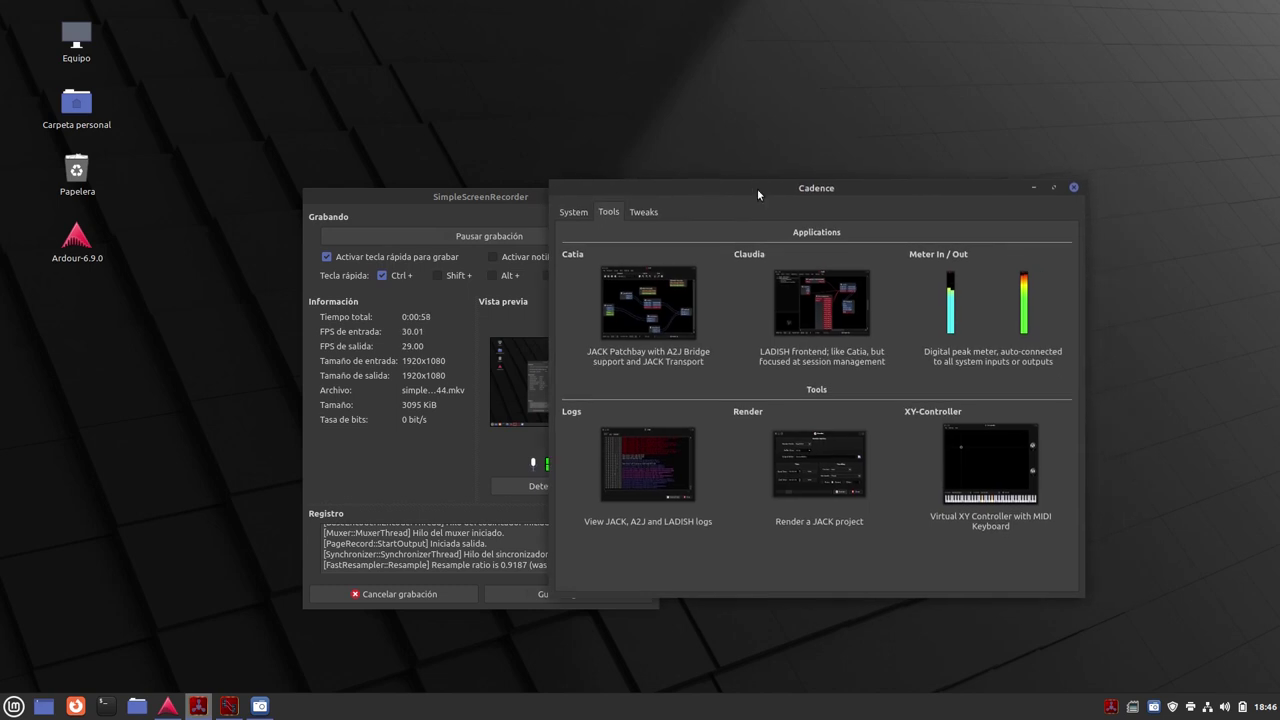
{"action": "left_click", "coordinate": [572, 213]}
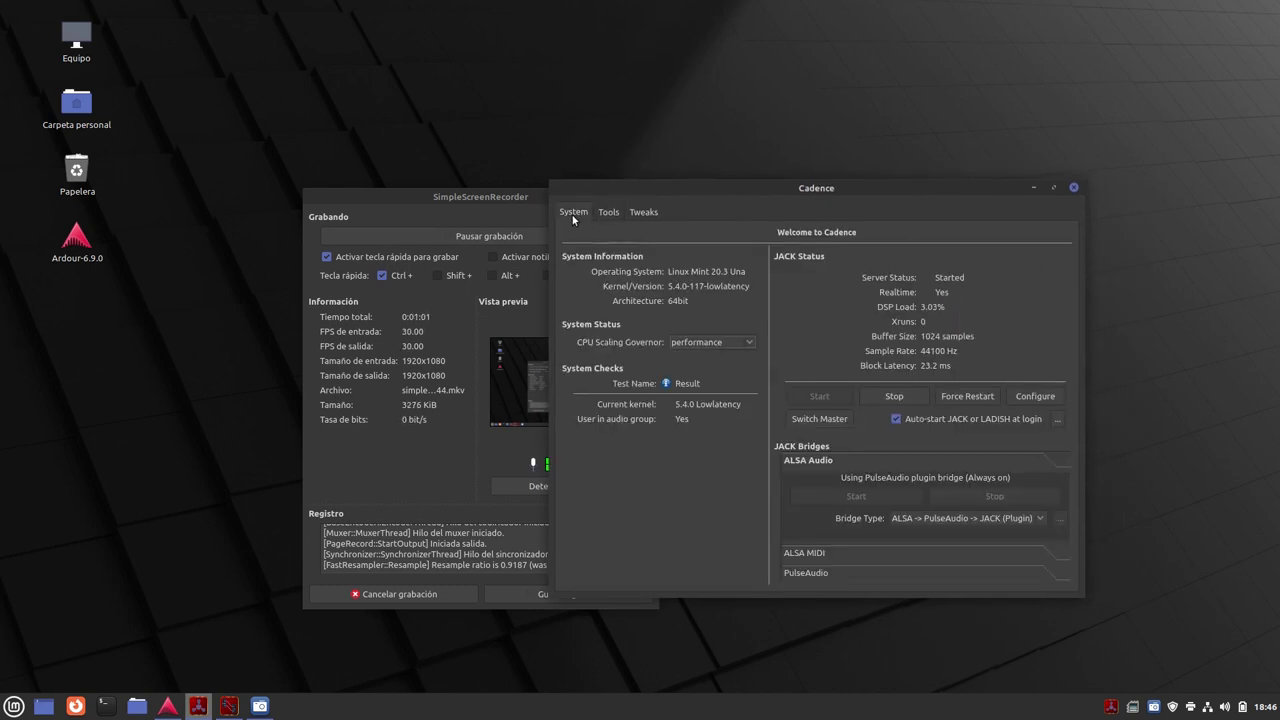
{"action": "left_click_drag", "start_coordinate": [740, 187], "coordinate": [662, 198]}
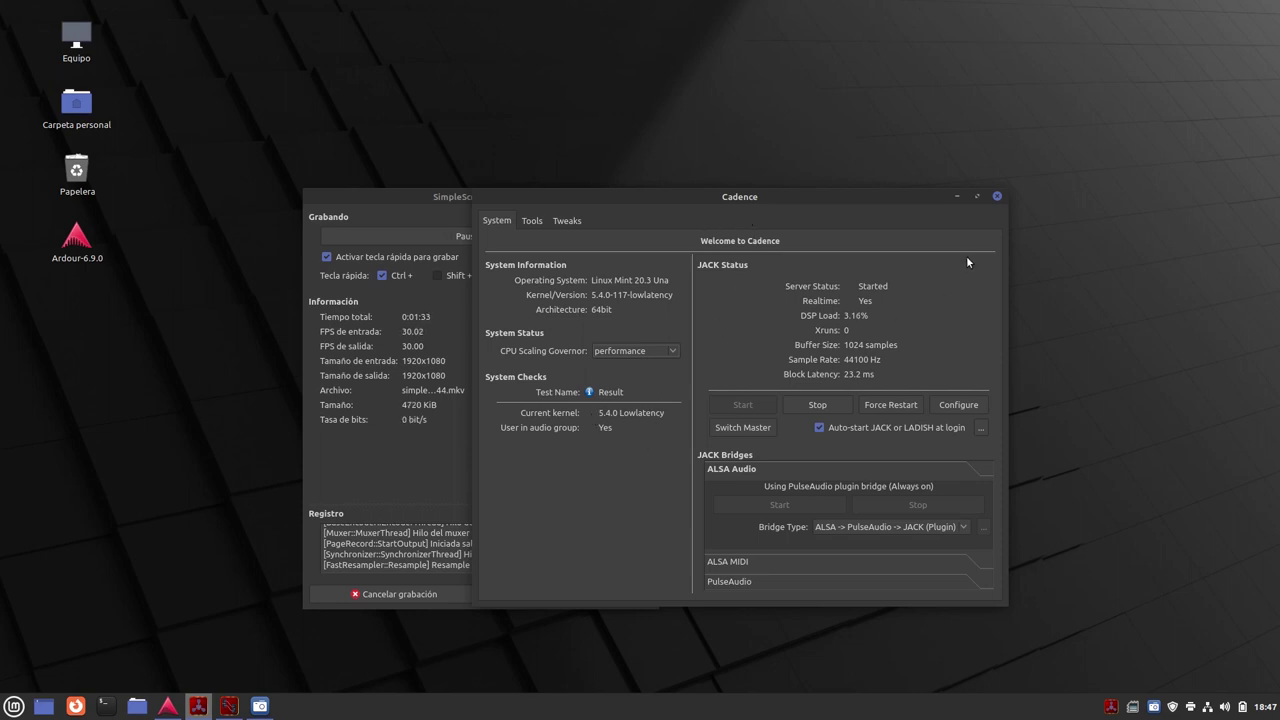
{"action": "left_click", "coordinate": [956, 196]}
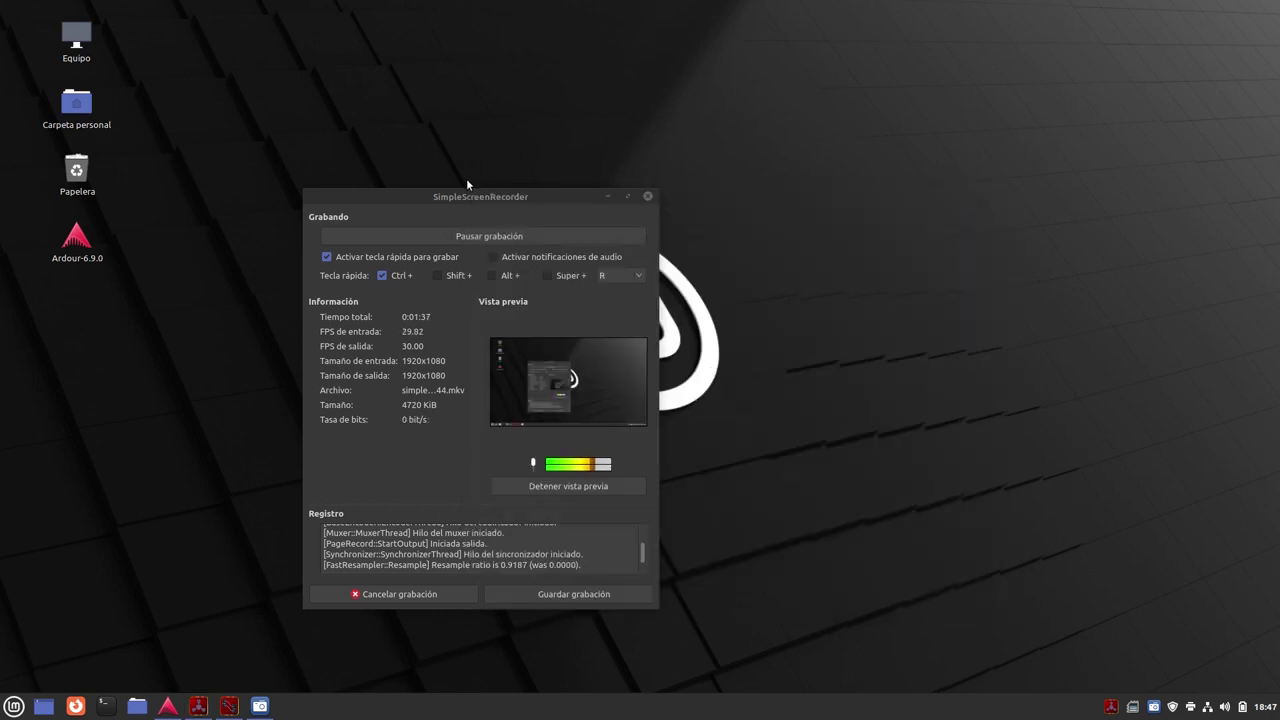
{"action": "left_click_drag", "start_coordinate": [456, 196], "coordinate": [450, 125]}
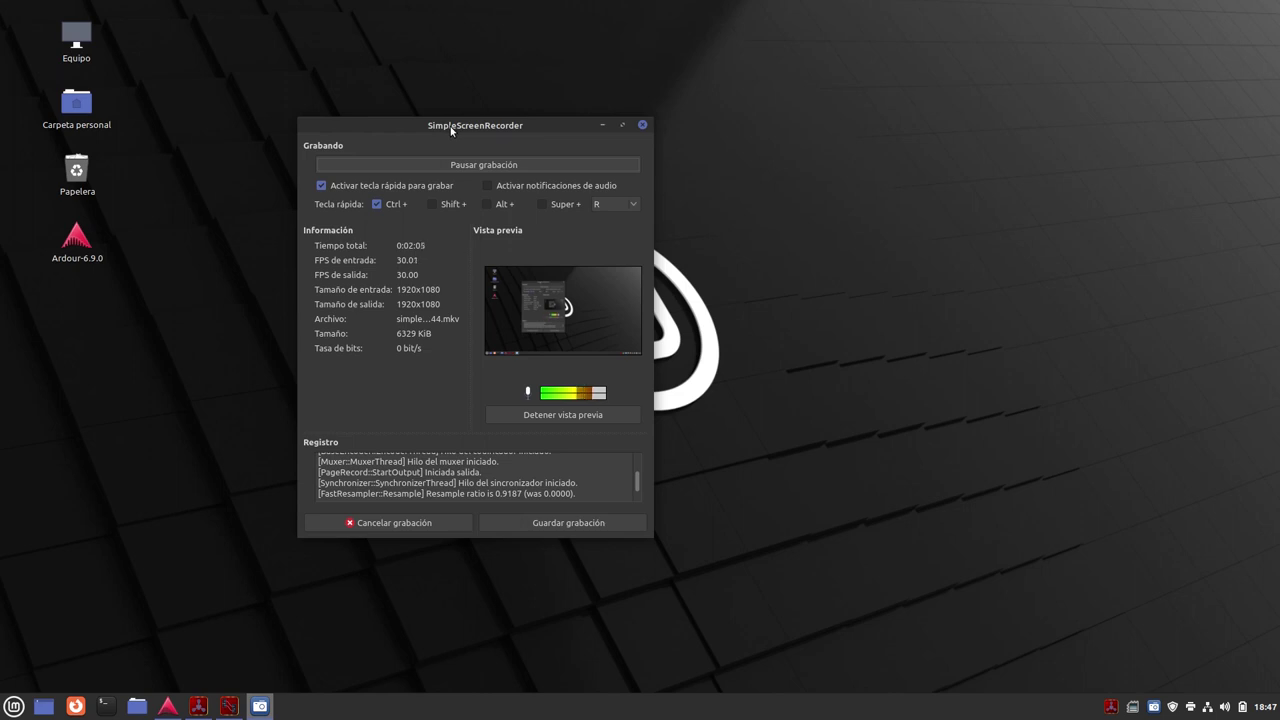
{"action": "left_click_drag", "start_coordinate": [451, 130], "coordinate": [448, 259]}
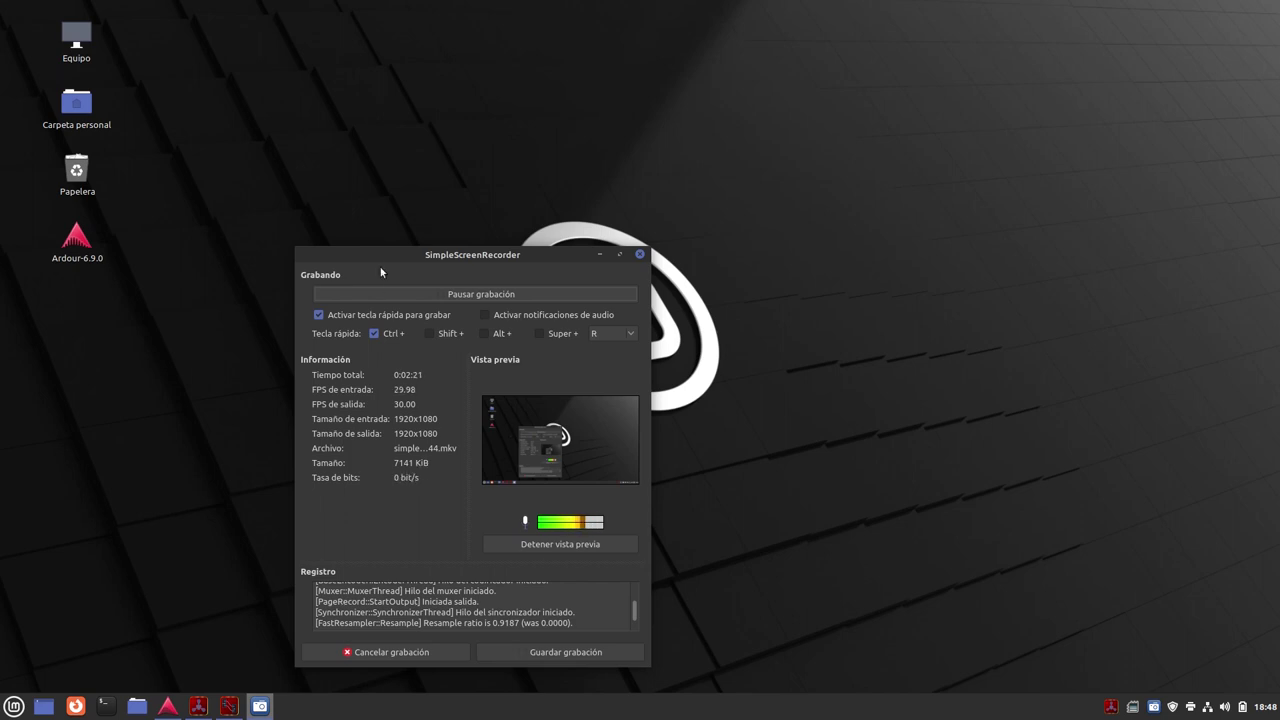
{"action": "left_click_drag", "start_coordinate": [371, 252], "coordinate": [264, 261]}
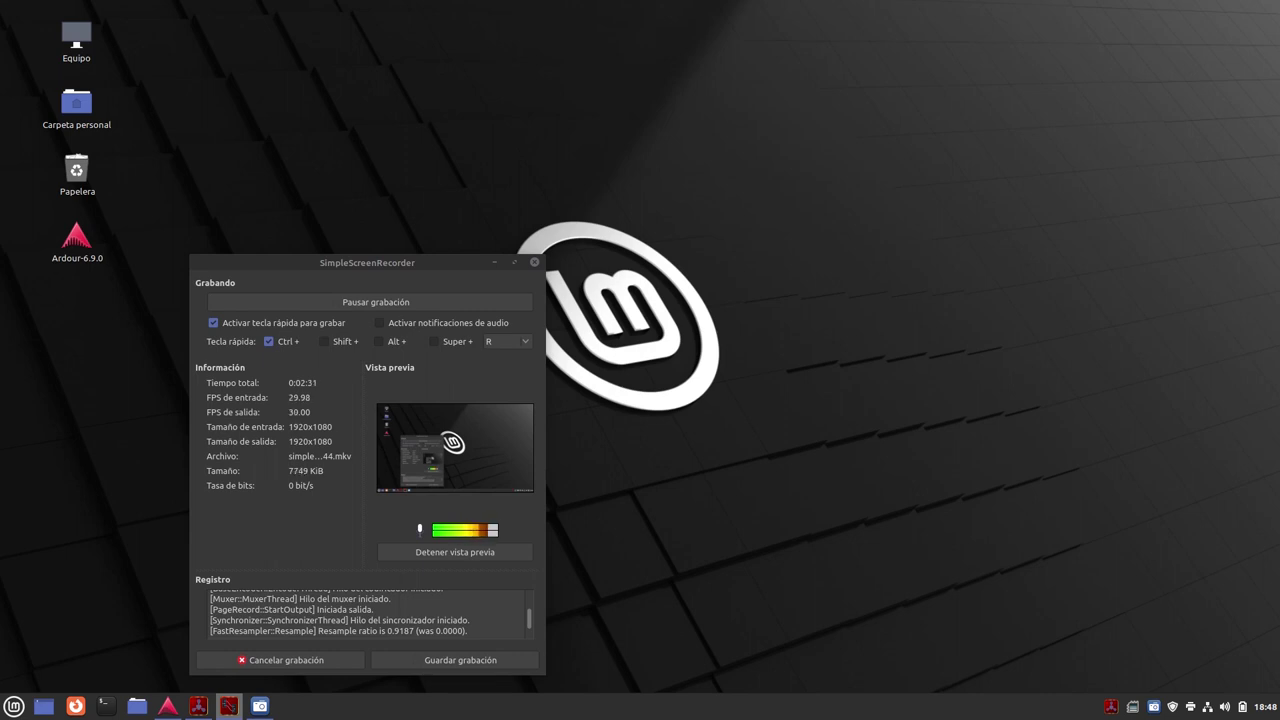
Step: Switch to Catia, maximize its window, and move the SimpleScreenRecorder node closer beneath the M node
{"action": "left_click_drag", "start_coordinate": [52, 68], "coordinate": [712, 27]}
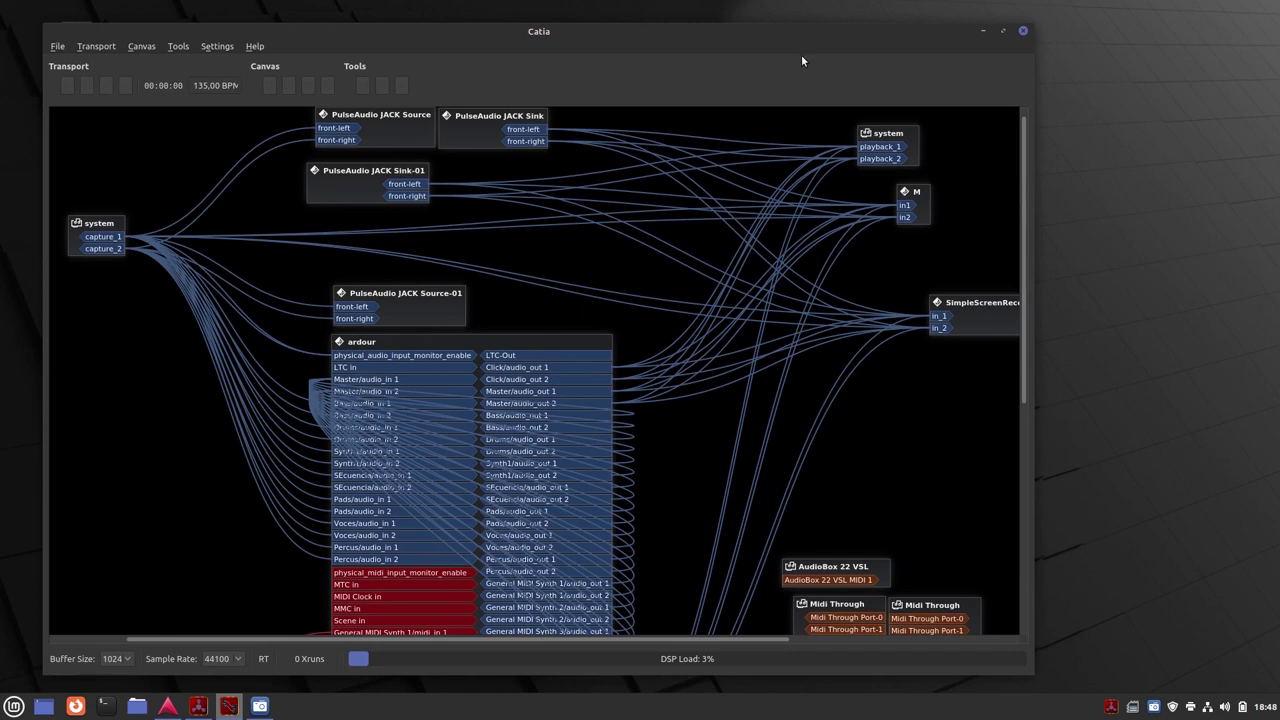
{"action": "left_click", "coordinate": [1003, 31]}
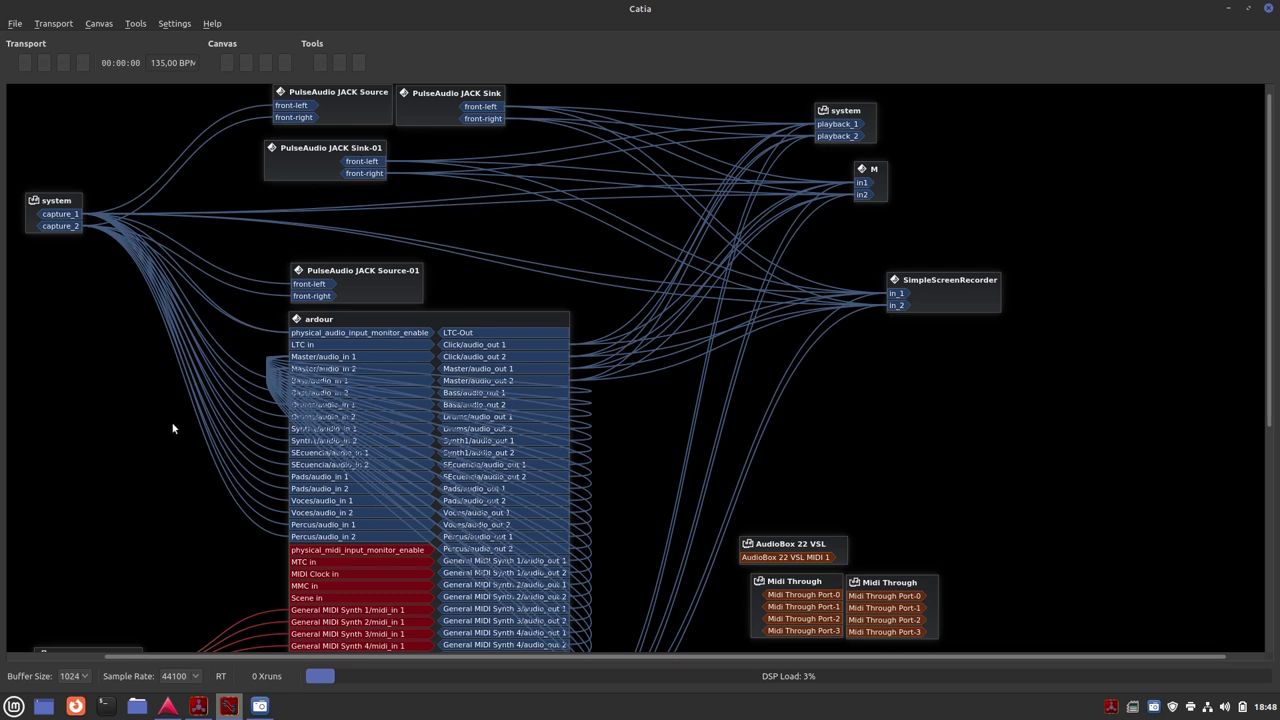
{"action": "scroll", "coordinate": [157, 434], "scroll_direction": "down", "scroll_amount": 5}
{"action": "scroll", "coordinate": [158, 438], "scroll_direction": "up", "scroll_amount": 3}
{"action": "scroll", "coordinate": [158, 438], "scroll_direction": "up", "scroll_amount": 2}
{"action": "left_click_drag", "start_coordinate": [927, 282], "coordinate": [881, 264]}
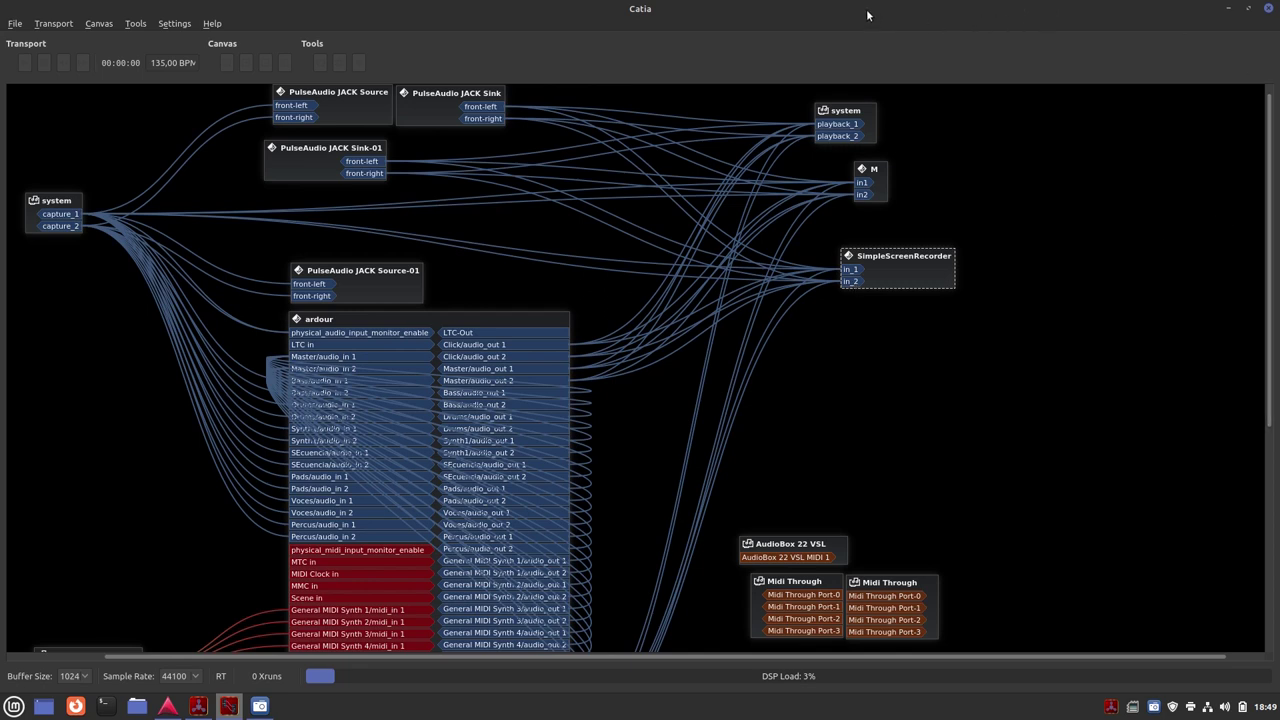
Step: Set the SimpleScreenRecorder window to stay always on top and move it beside the Catia connection graph
{"action": "left_click", "coordinate": [259, 706]}
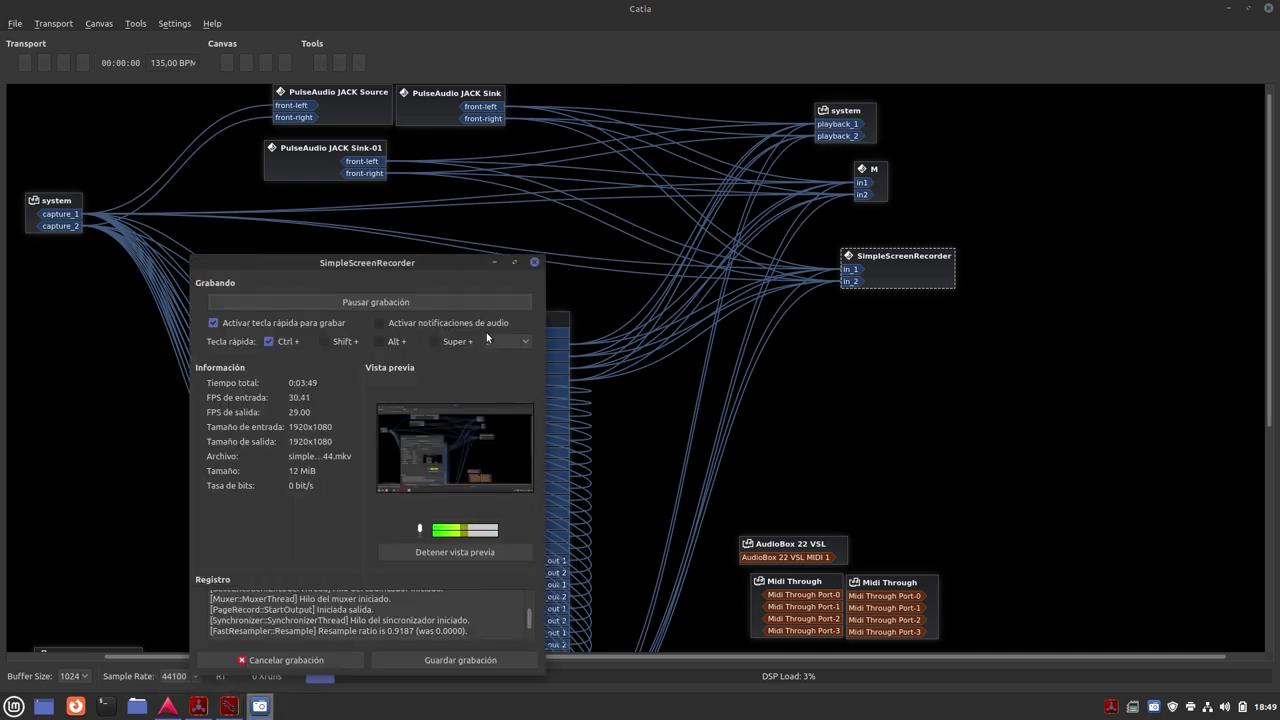
{"action": "right_click", "coordinate": [415, 260]}
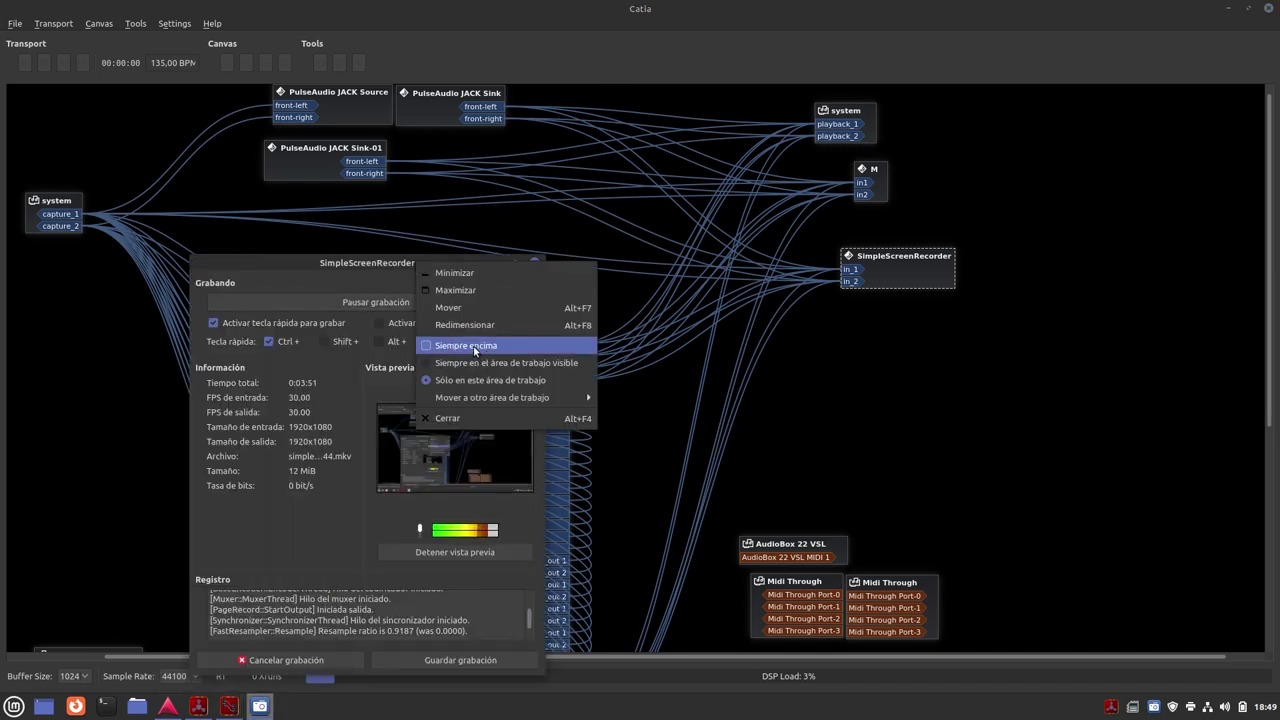
{"action": "left_click", "coordinate": [466, 345]}
{"action": "left_click_drag", "start_coordinate": [397, 265], "coordinate": [1099, 154]}
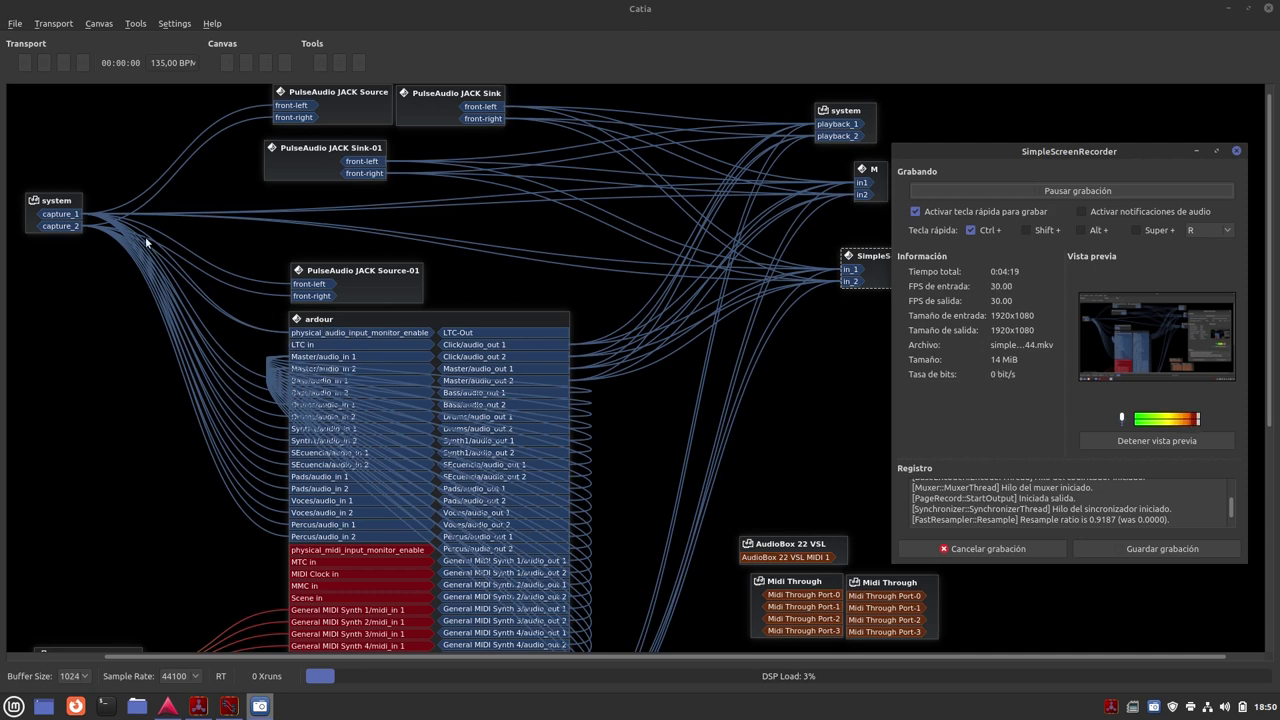
Step: Reposition the ardour node on the canvas to inspect its audio and MIDI ports, leaving it below PulseAudio JACK Source-01
{"action": "left_click_drag", "start_coordinate": [478, 316], "coordinate": [448, 228]}
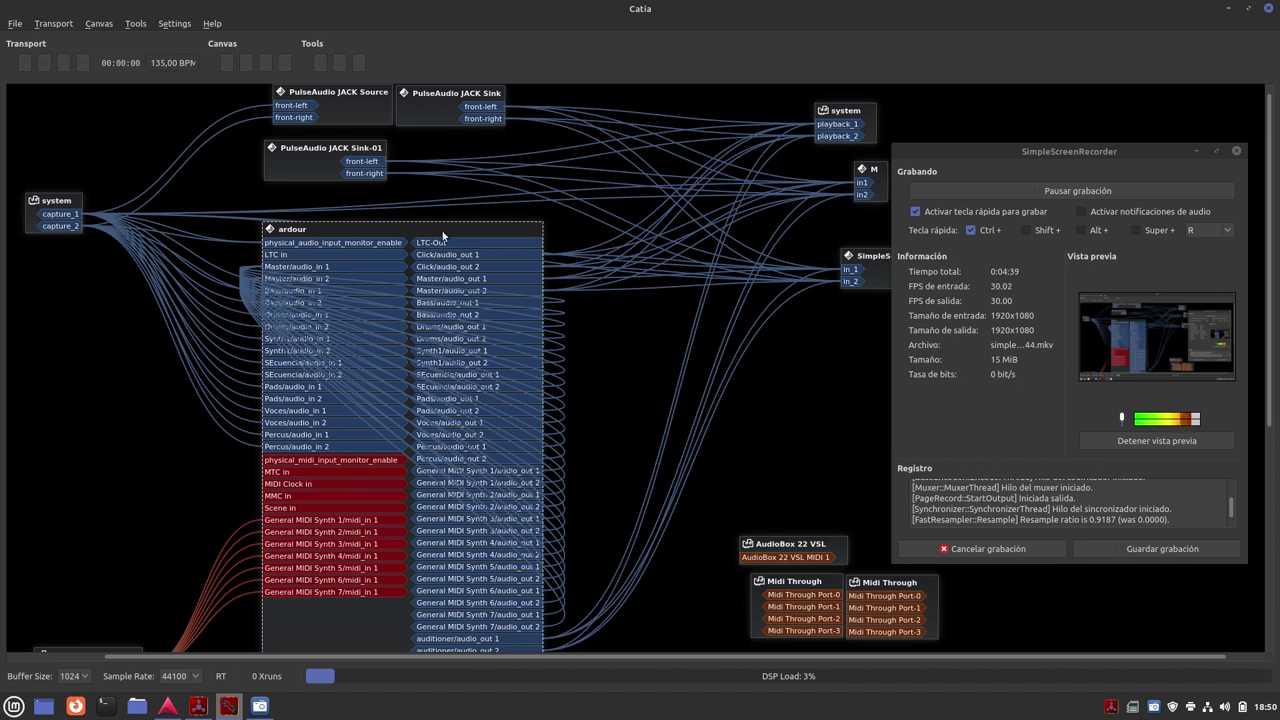
{"action": "left_click_drag", "start_coordinate": [416, 236], "coordinate": [411, 193]}
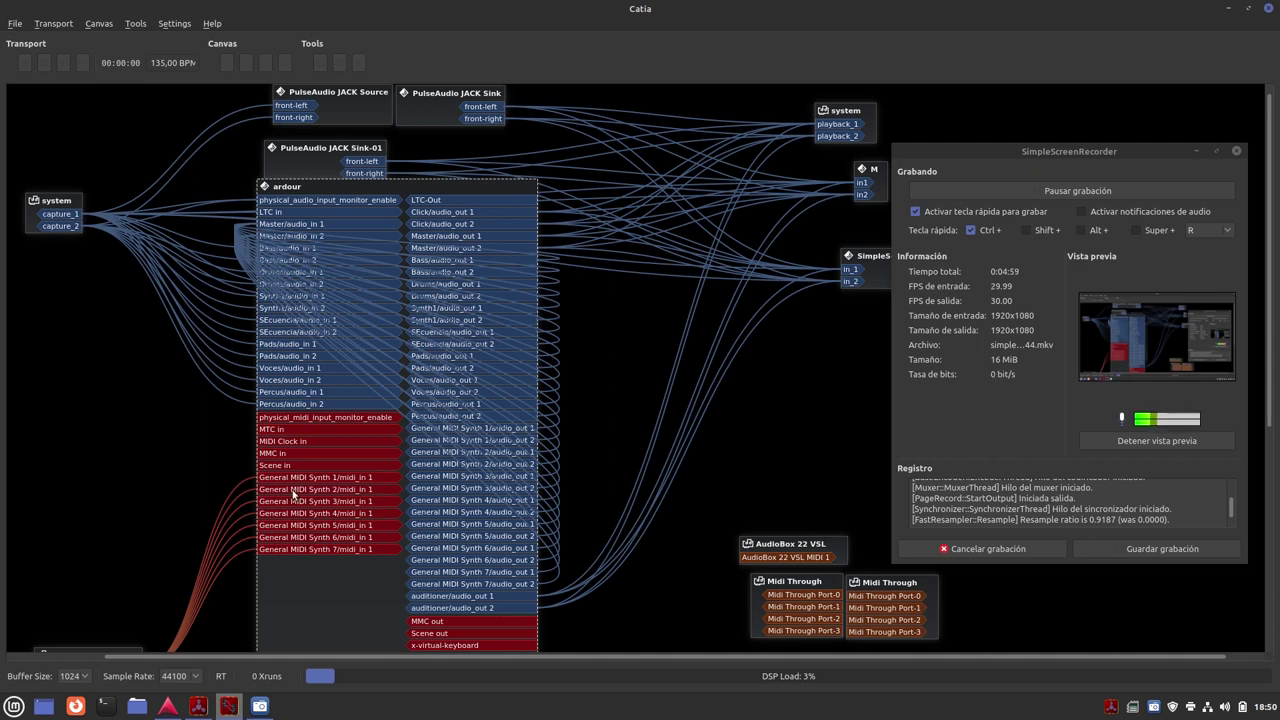
{"action": "scroll", "coordinate": [64, 460], "scroll_direction": "down", "scroll_amount": 3}
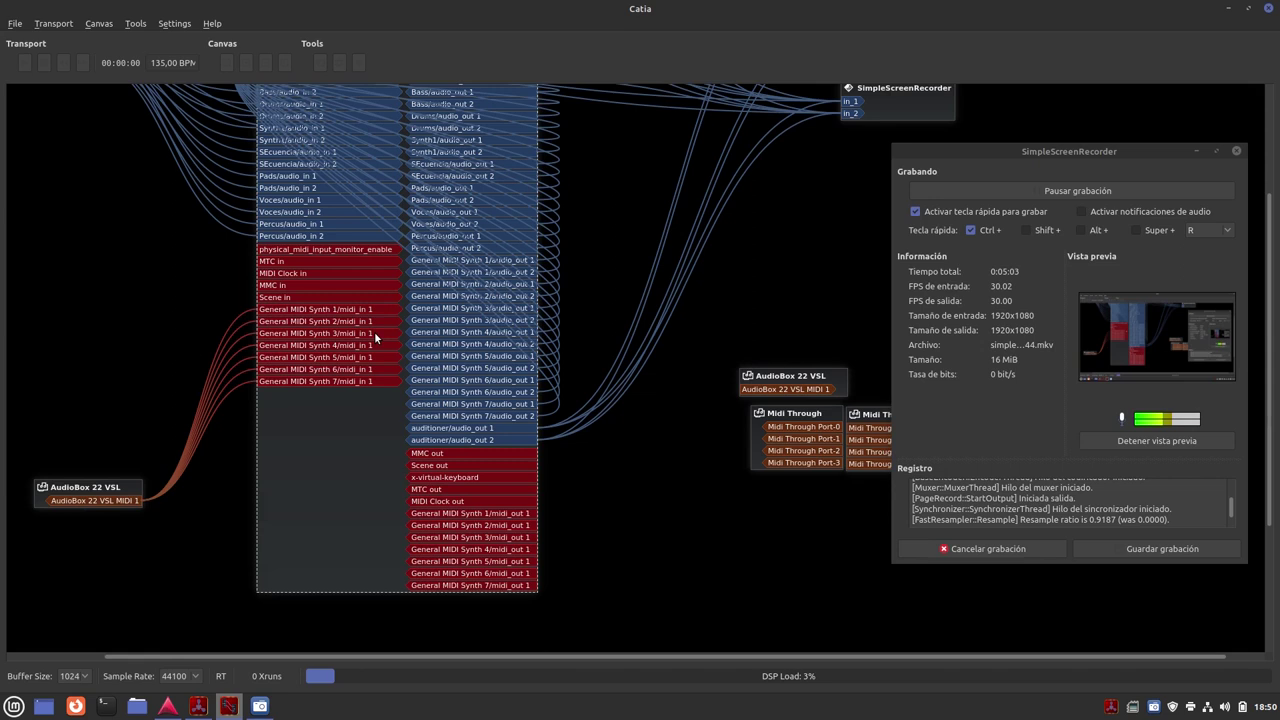
{"action": "scroll", "coordinate": [370, 340], "scroll_direction": "up", "scroll_amount": 2}
{"action": "scroll", "coordinate": [362, 354], "scroll_direction": "down", "scroll_amount": 4}
{"action": "scroll", "coordinate": [364, 368], "scroll_direction": "up", "scroll_amount": 5}
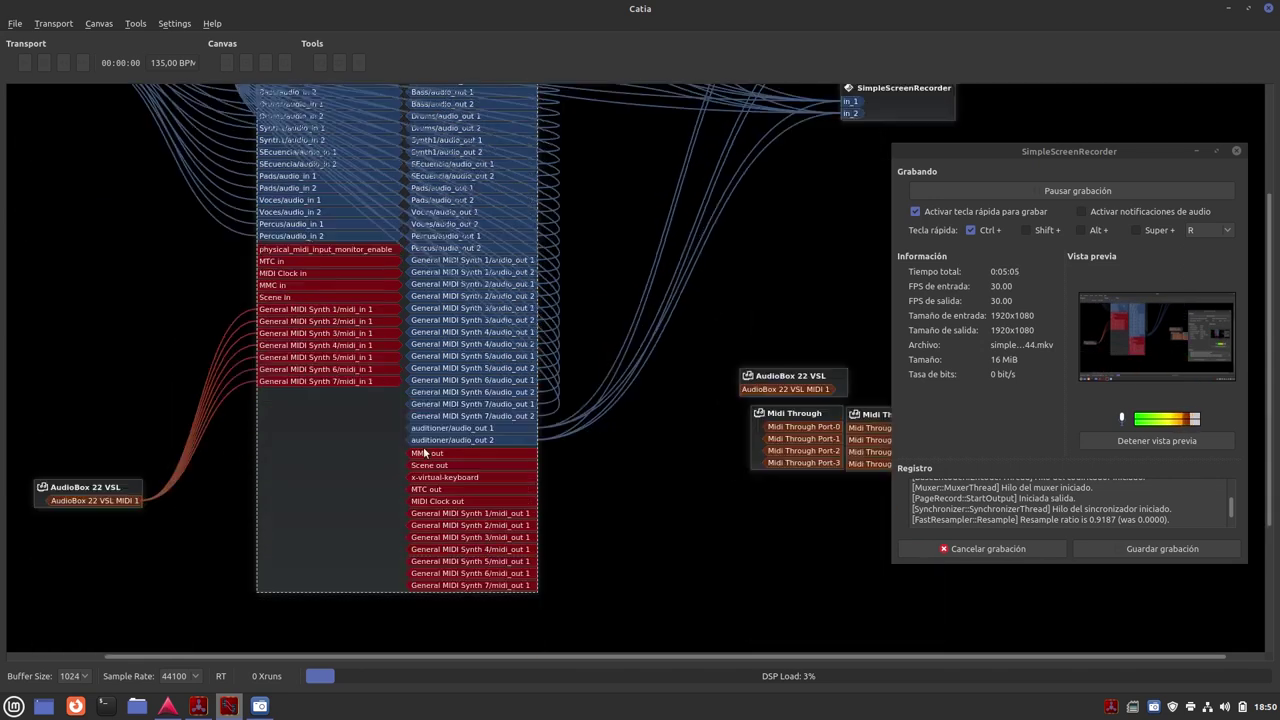
{"action": "left_click_drag", "start_coordinate": [364, 184], "coordinate": [301, 317]}
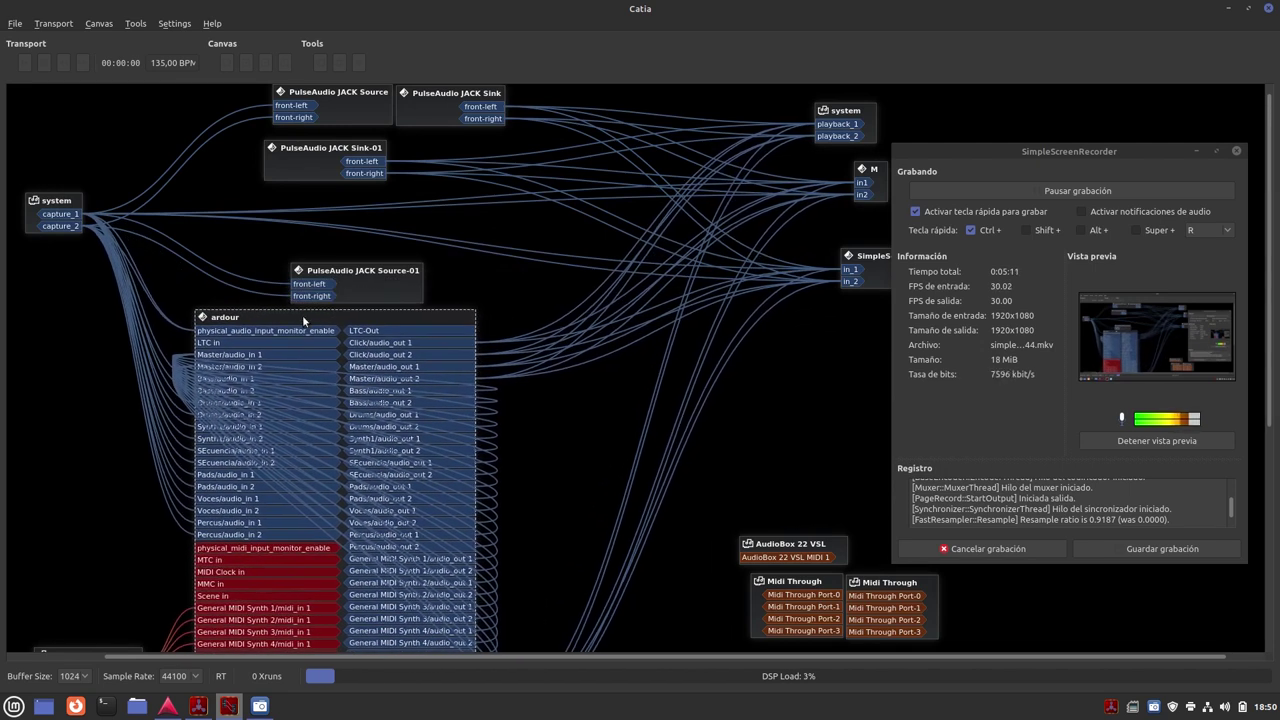
Step: Open the photo DSC00001.JPG from the Imágenes folder and move the SimpleScreenRecorder window off the picture
{"action": "left_click", "coordinate": [15, 708]}
{"action": "left_click", "coordinate": [140, 707]}
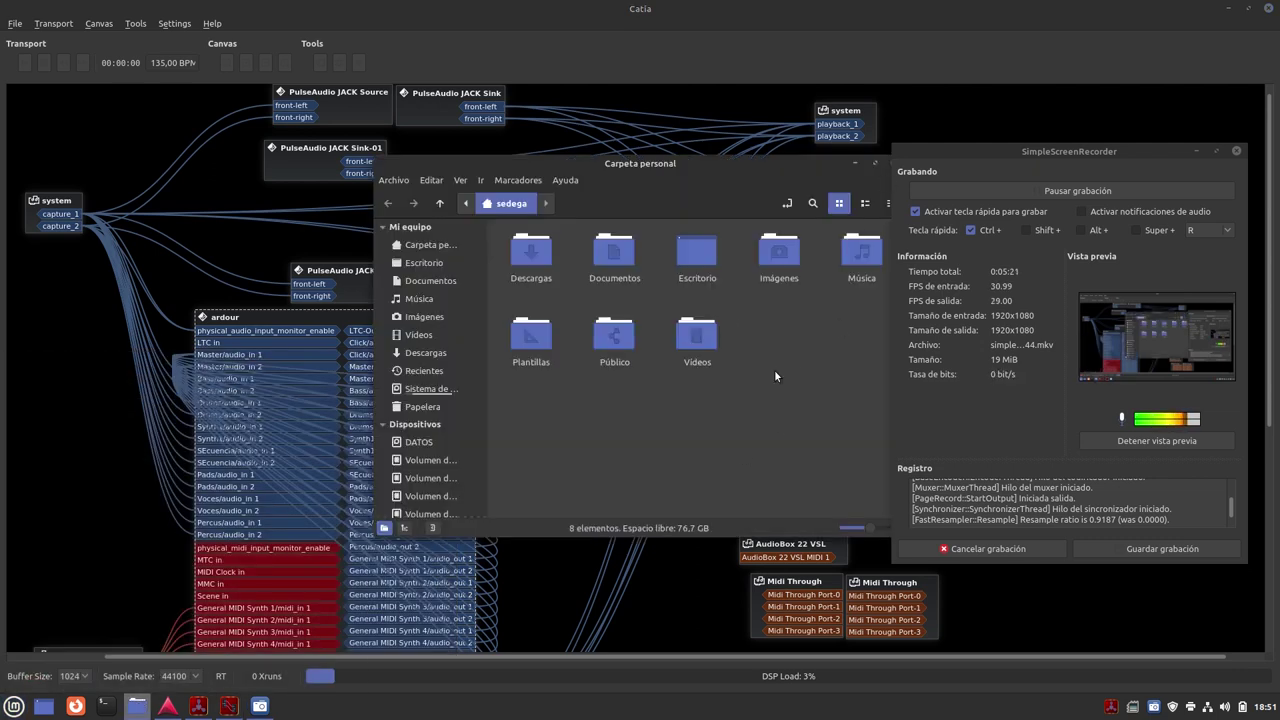
{"action": "double_click", "coordinate": [776, 268]}
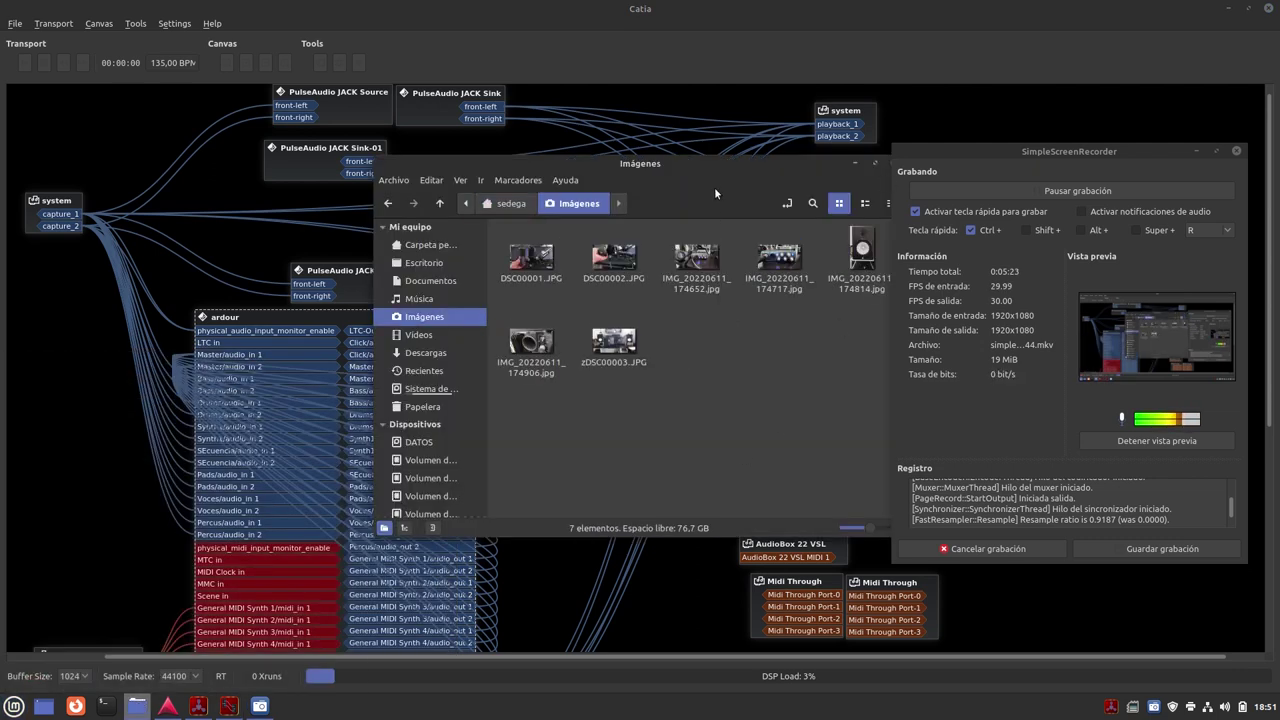
{"action": "left_click_drag", "start_coordinate": [709, 180], "coordinate": [485, 173]}
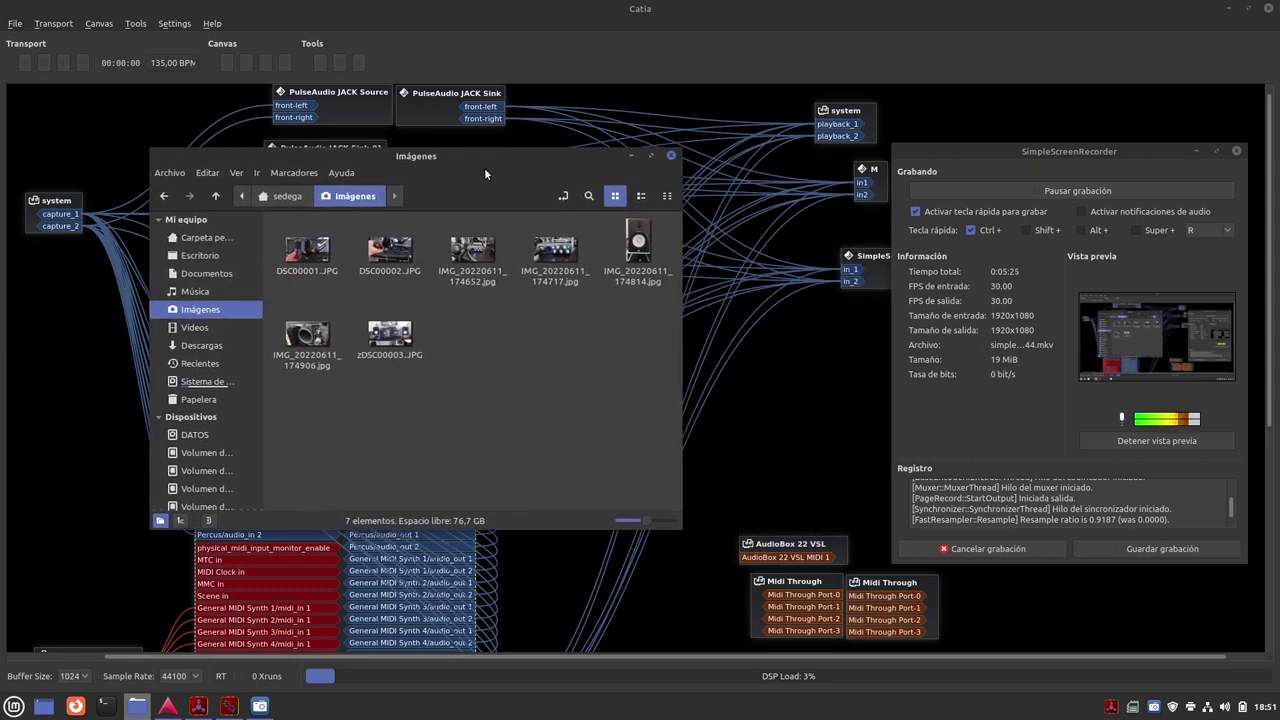
{"action": "double_click", "coordinate": [308, 249]}
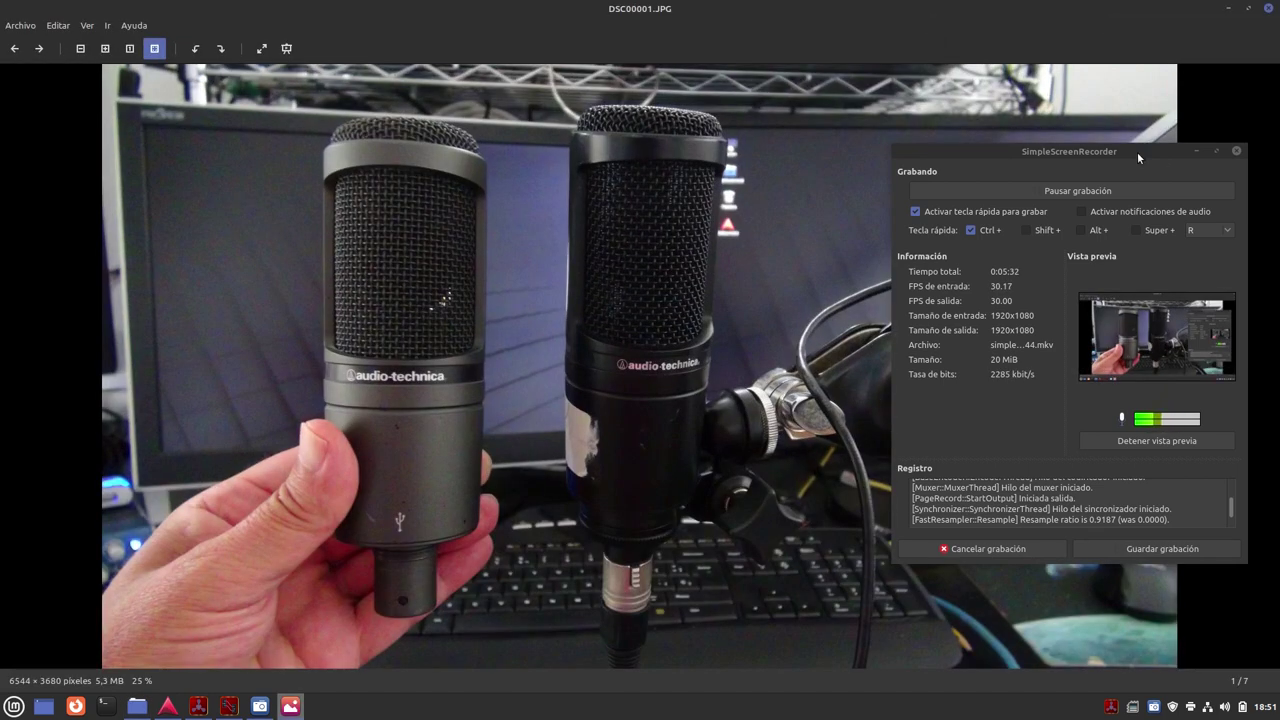
{"action": "left_click_drag", "start_coordinate": [1137, 152], "coordinate": [2, 148]}
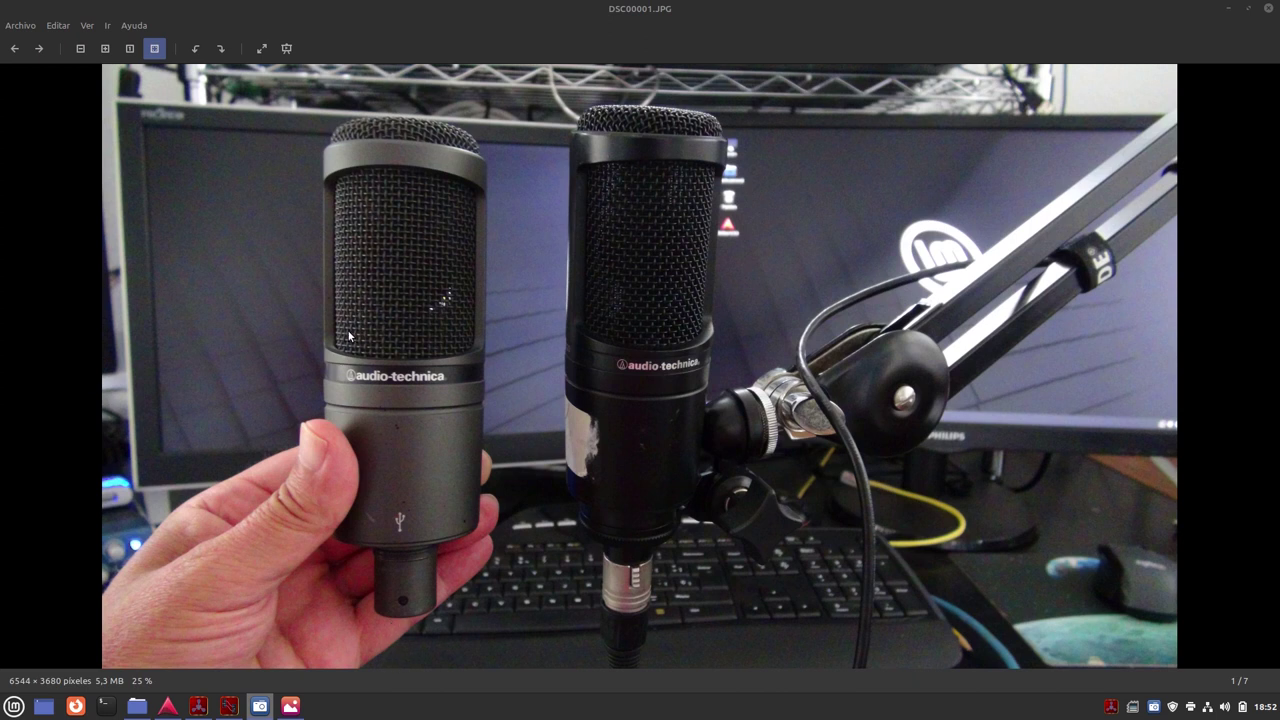
Step: Look through the remaining equipment photos up to zDSC00003.JPG, and close the image viewer and the file manager
{"action": "left_click", "coordinate": [35, 54]}
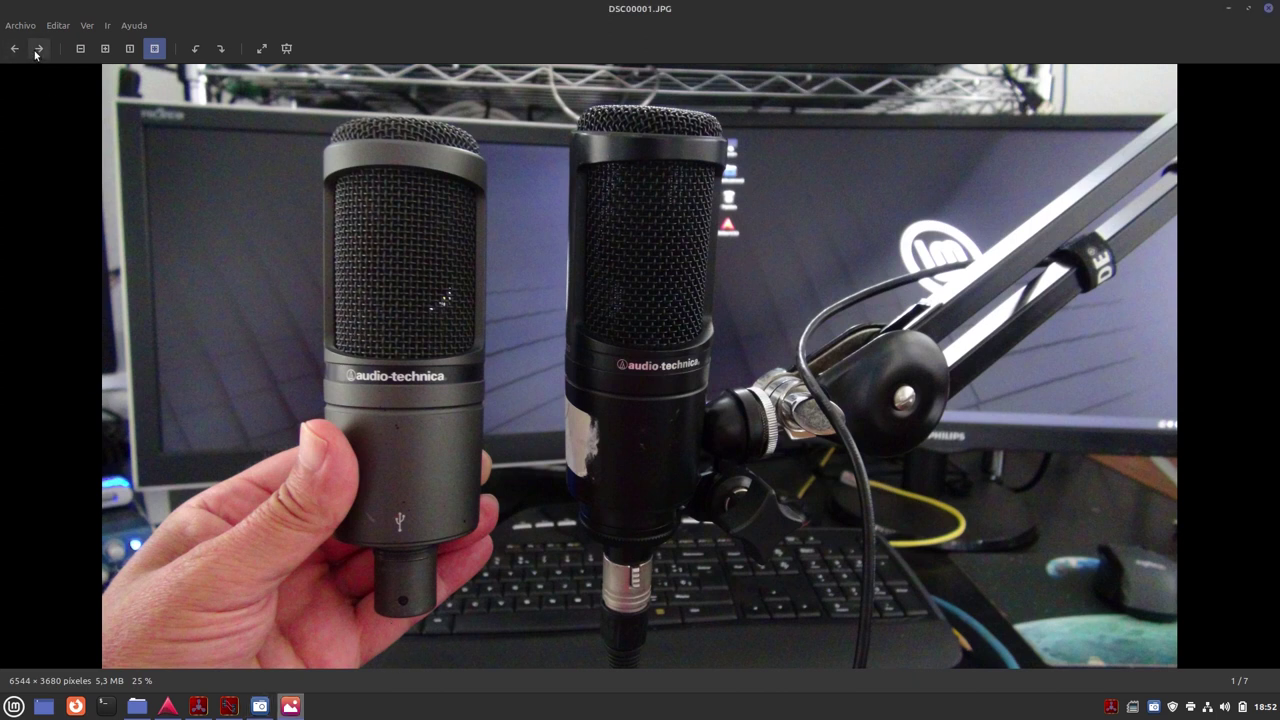
{"action": "left_click", "coordinate": [38, 50]}
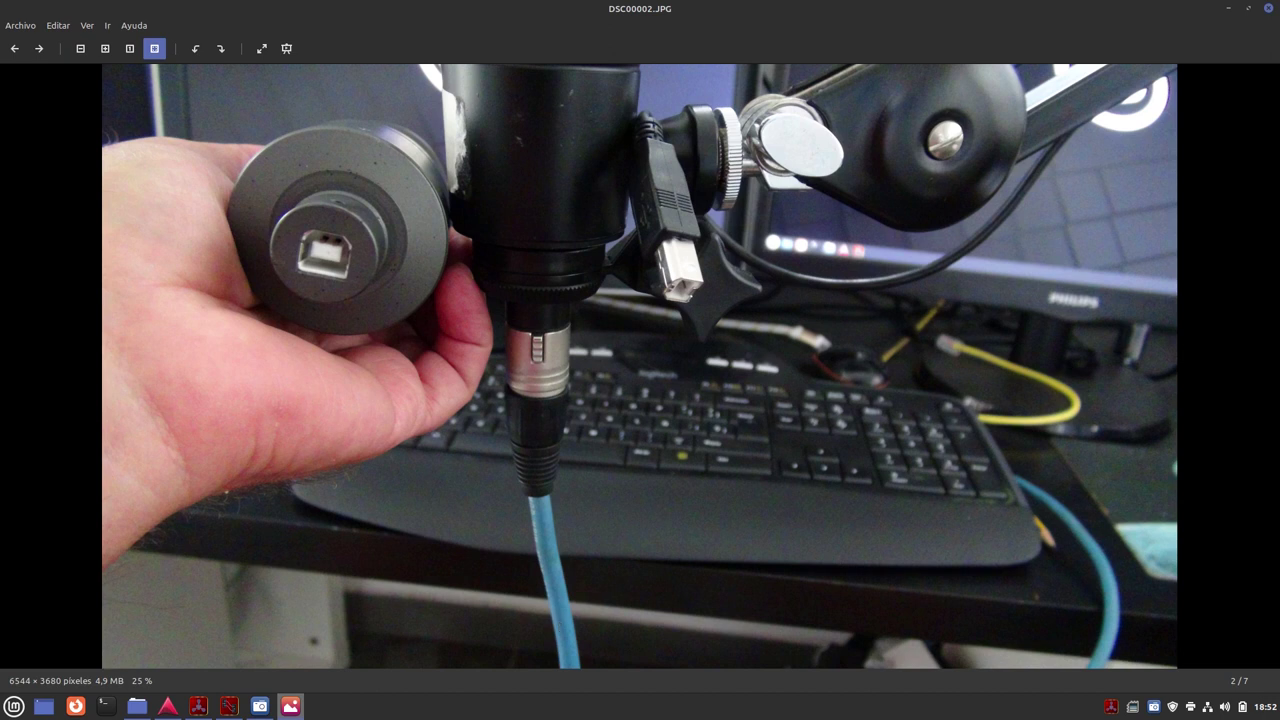
{"action": "left_click", "coordinate": [39, 49]}
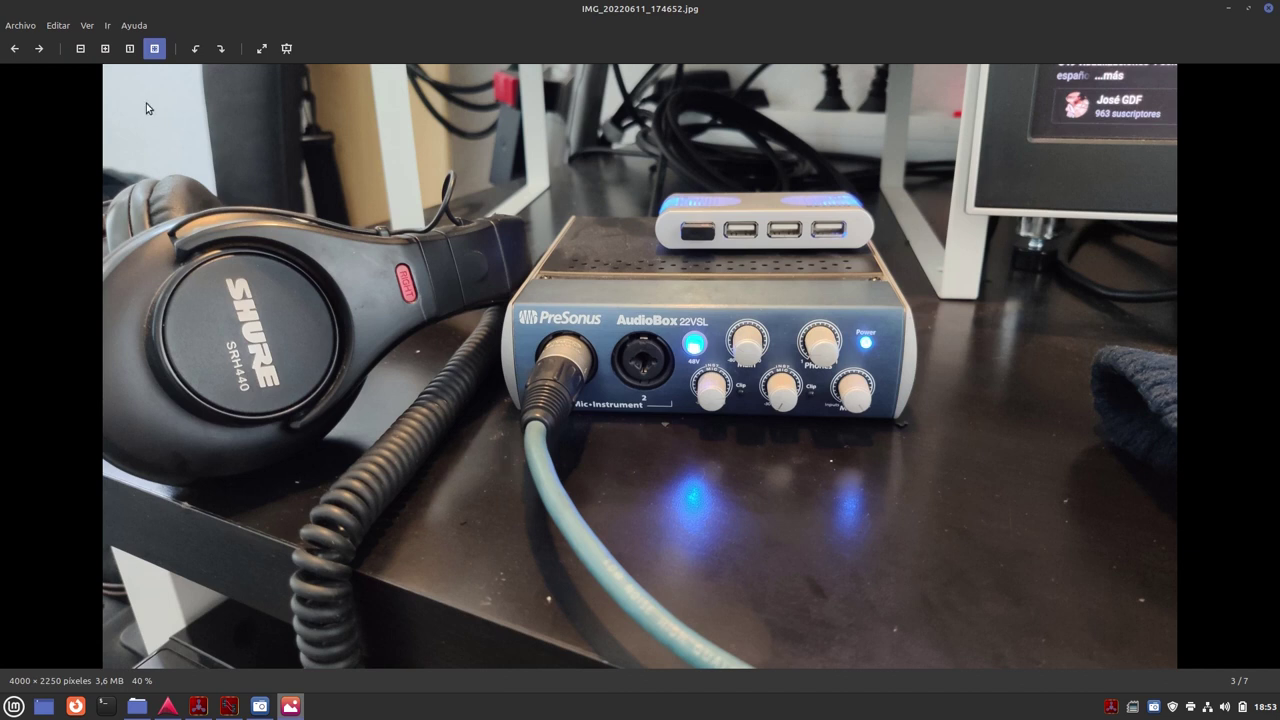
{"action": "left_click", "coordinate": [39, 48]}
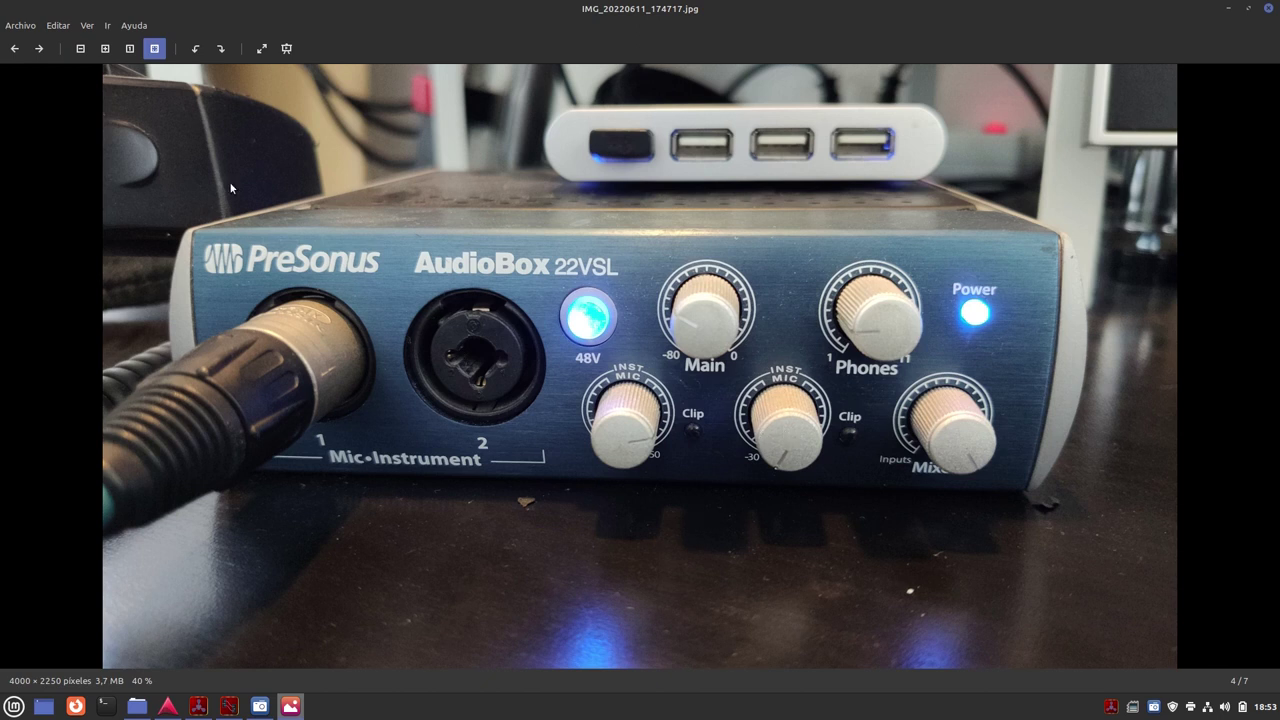
{"action": "left_click", "coordinate": [40, 49]}
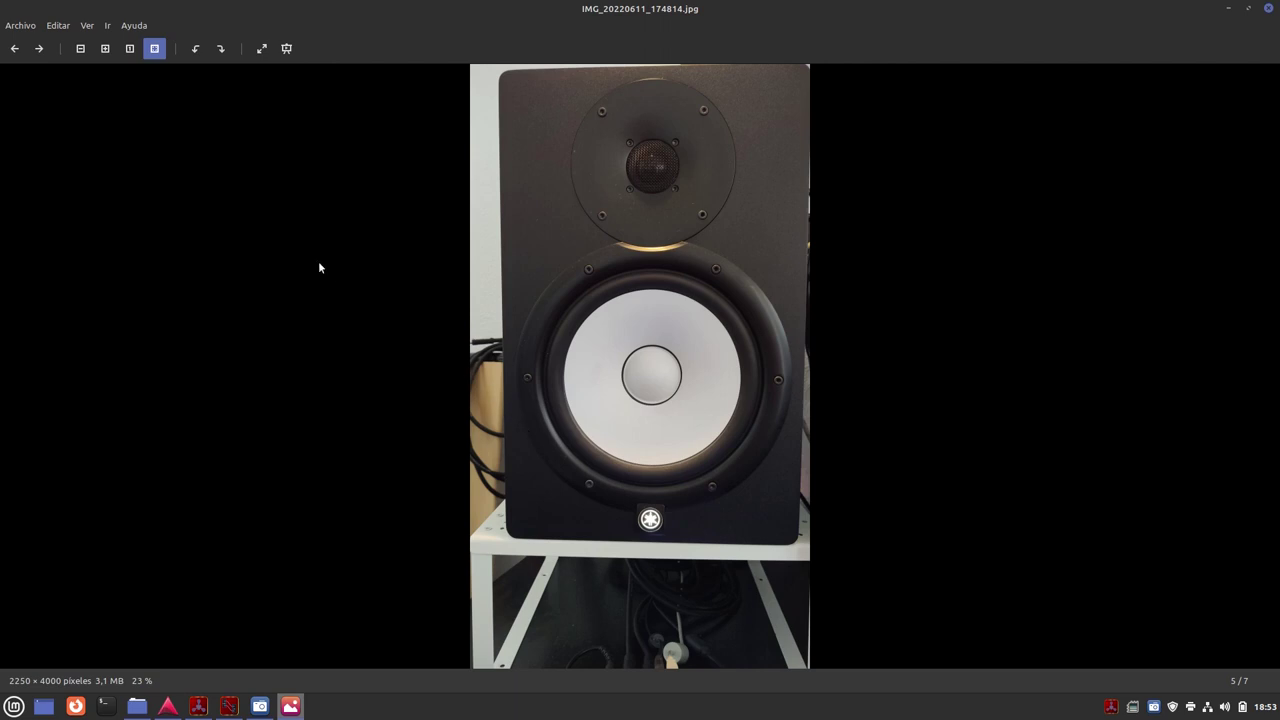
{"action": "left_click", "coordinate": [14, 48]}
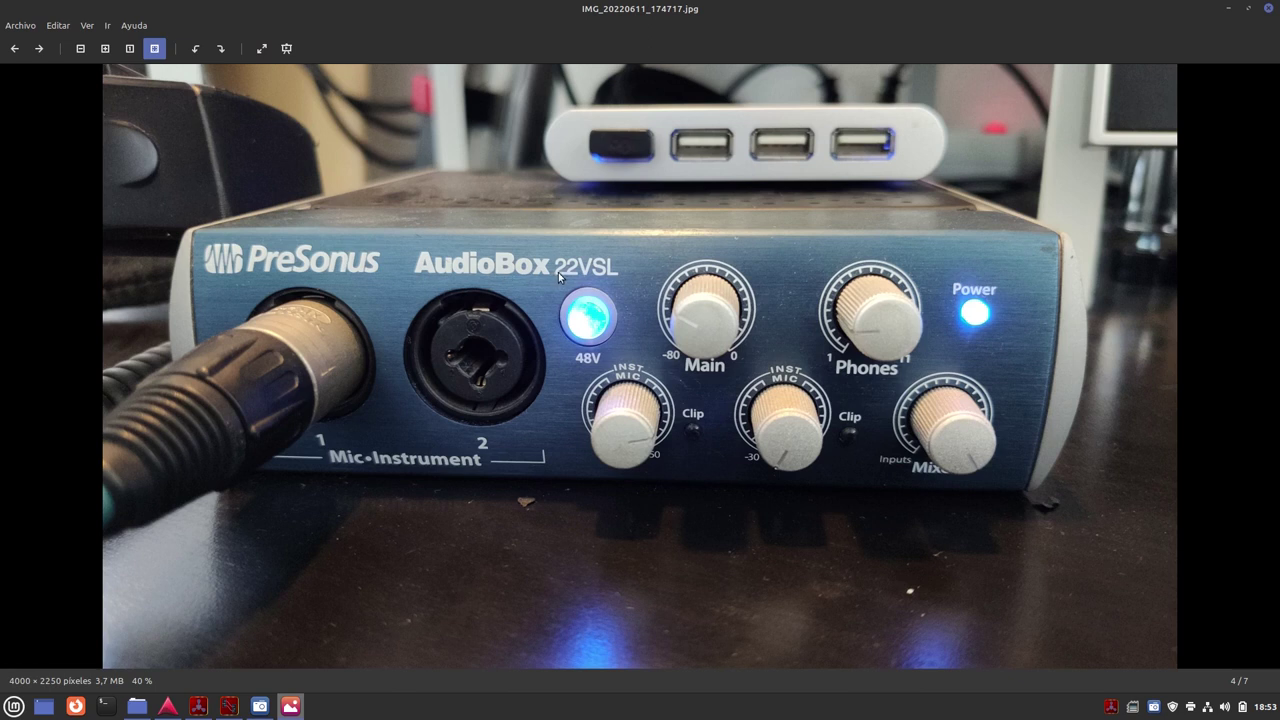
{"action": "left_click", "coordinate": [41, 48]}
{"action": "left_click", "coordinate": [41, 48]}
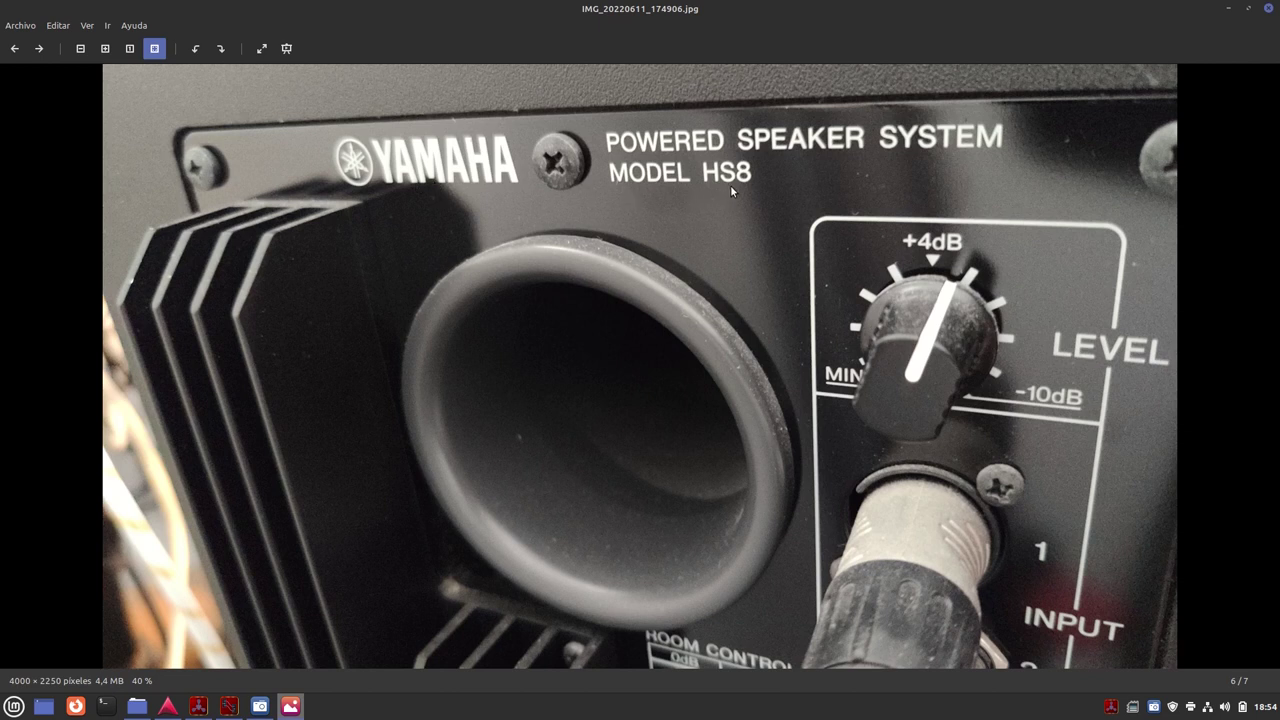
{"action": "left_click", "coordinate": [40, 49]}
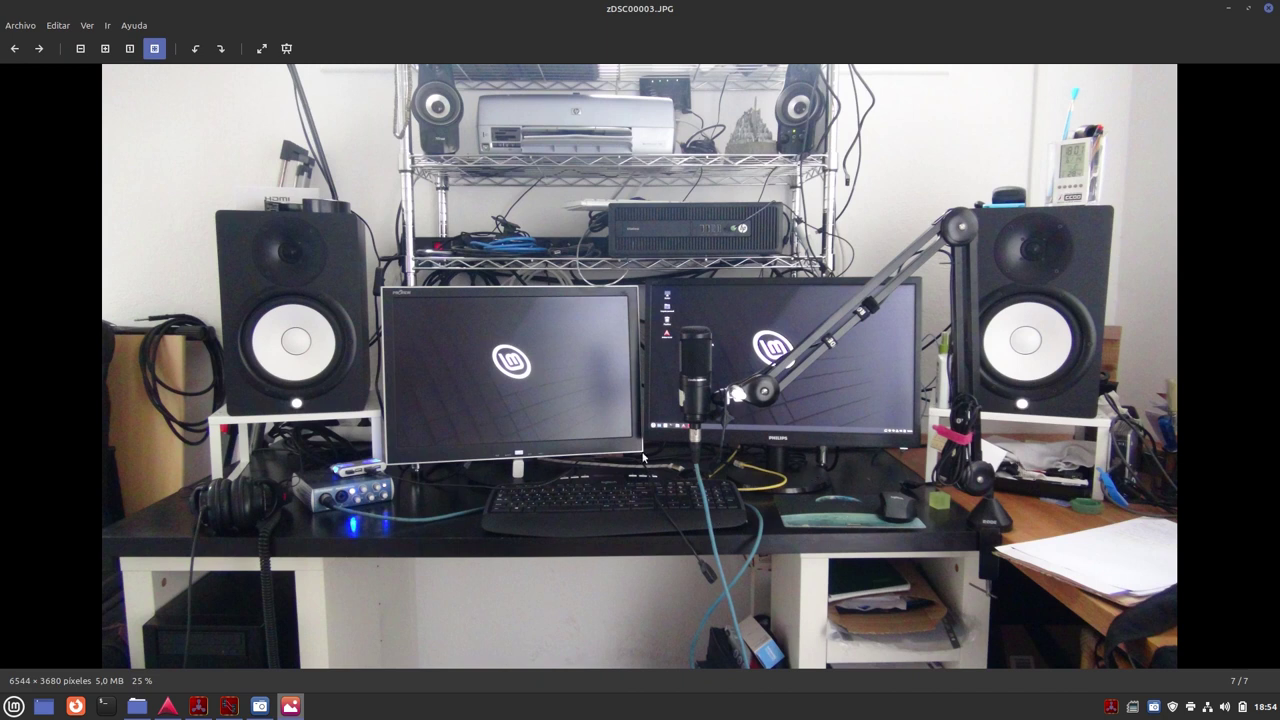
{"action": "left_click", "coordinate": [39, 49]}
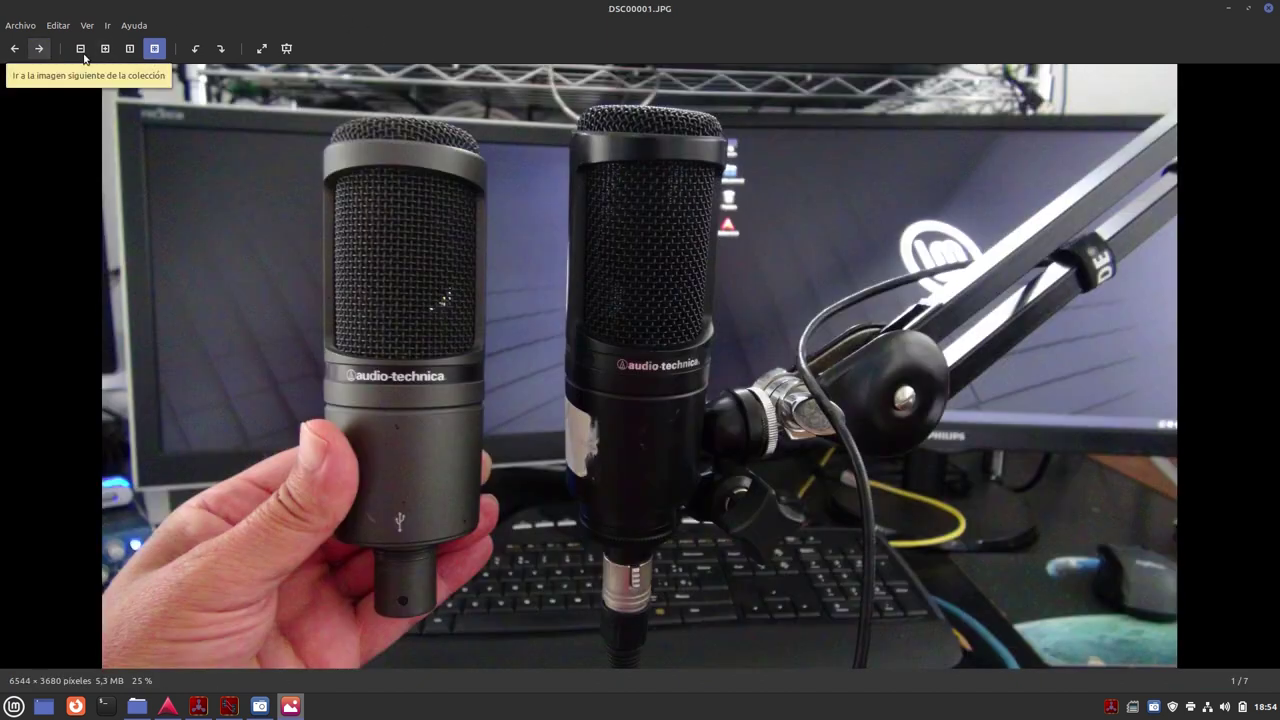
{"action": "left_click", "coordinate": [1269, 8]}
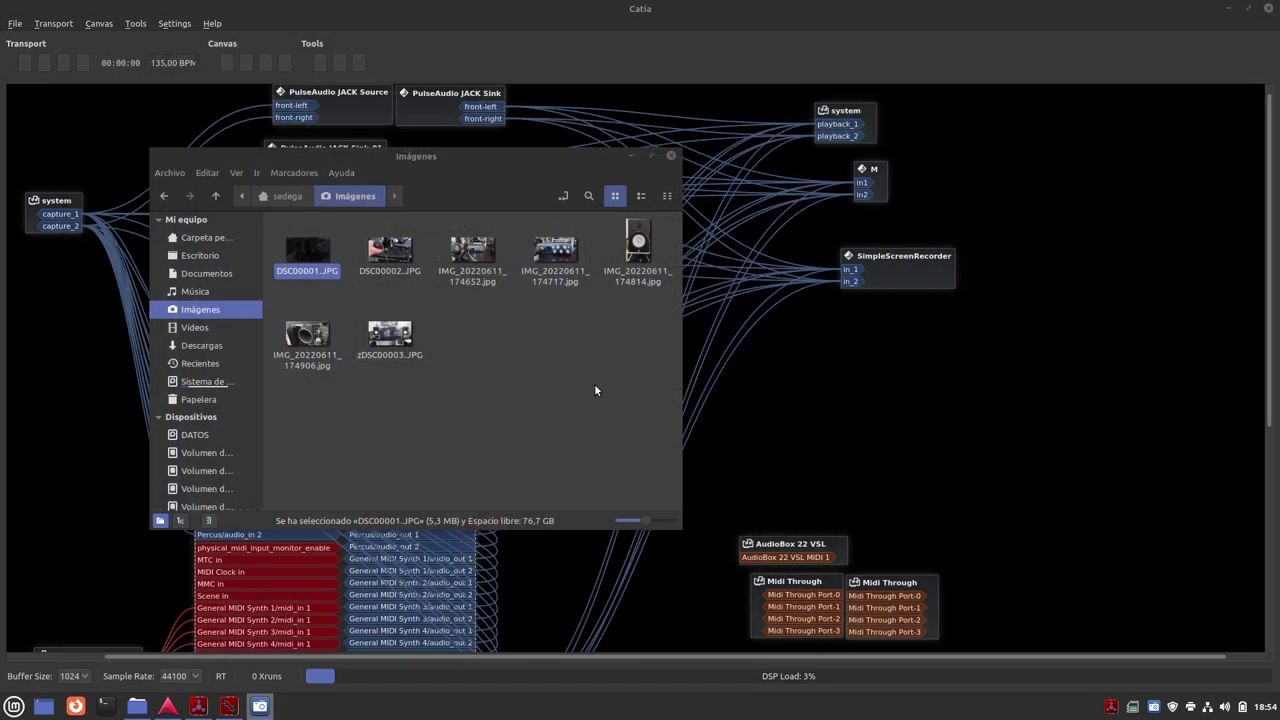
{"action": "left_click", "coordinate": [670, 158]}
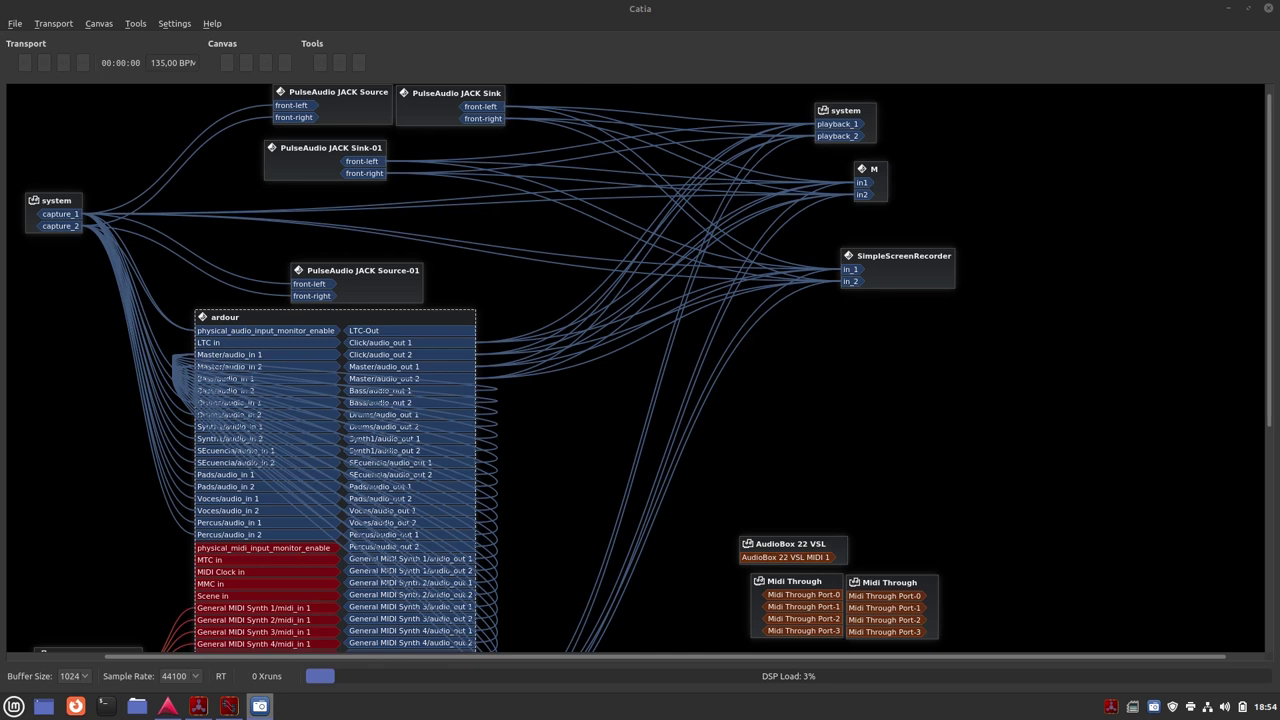
Step: Place the SimpleScreenRecorder window beside the connection graph, minimize Catia, and switch to the Ardour session Prueba3
{"action": "left_click_drag", "start_coordinate": [507, 289], "coordinate": [1111, 144]}
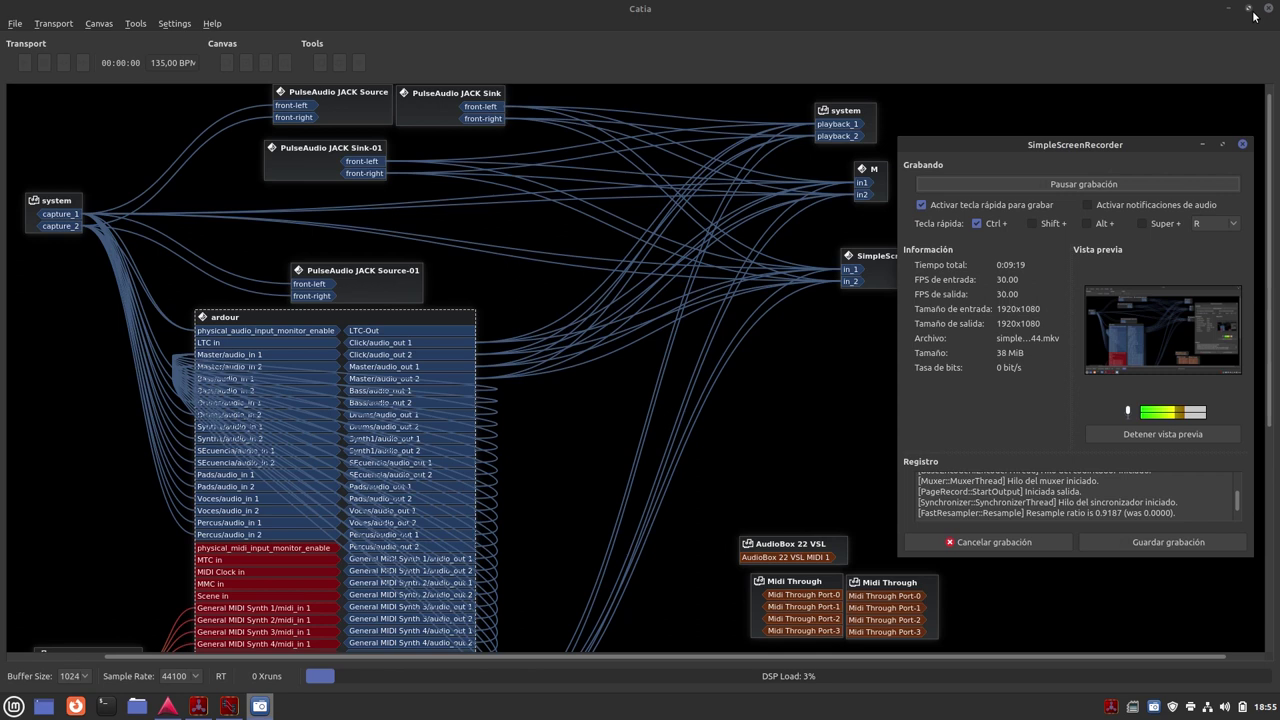
{"action": "left_click", "coordinate": [984, 39]}
{"action": "key", "text": "alt+F9"}
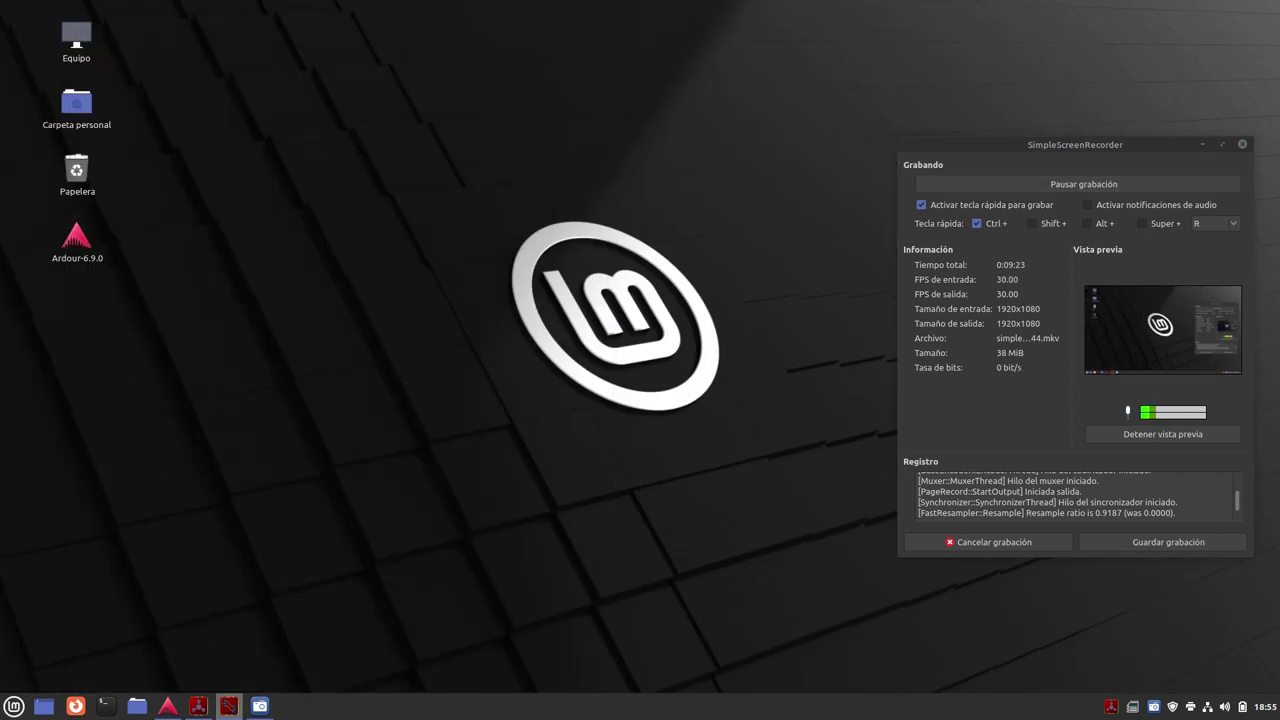
{"action": "left_click", "coordinate": [168, 709]}
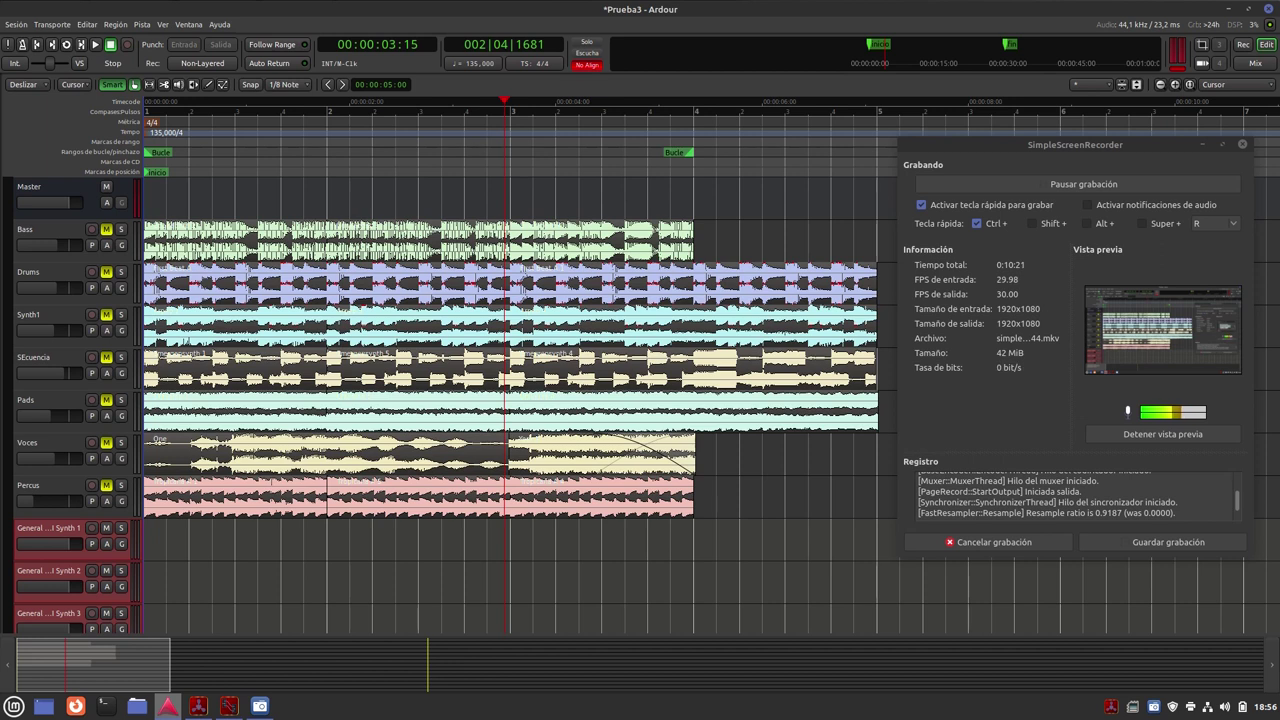
Step: Bring Catia over Ardour, shift it to inspect the connections up to the SimpleScreenRecorder node, and send it behind the session
{"action": "key", "text": "alt+Tab"}
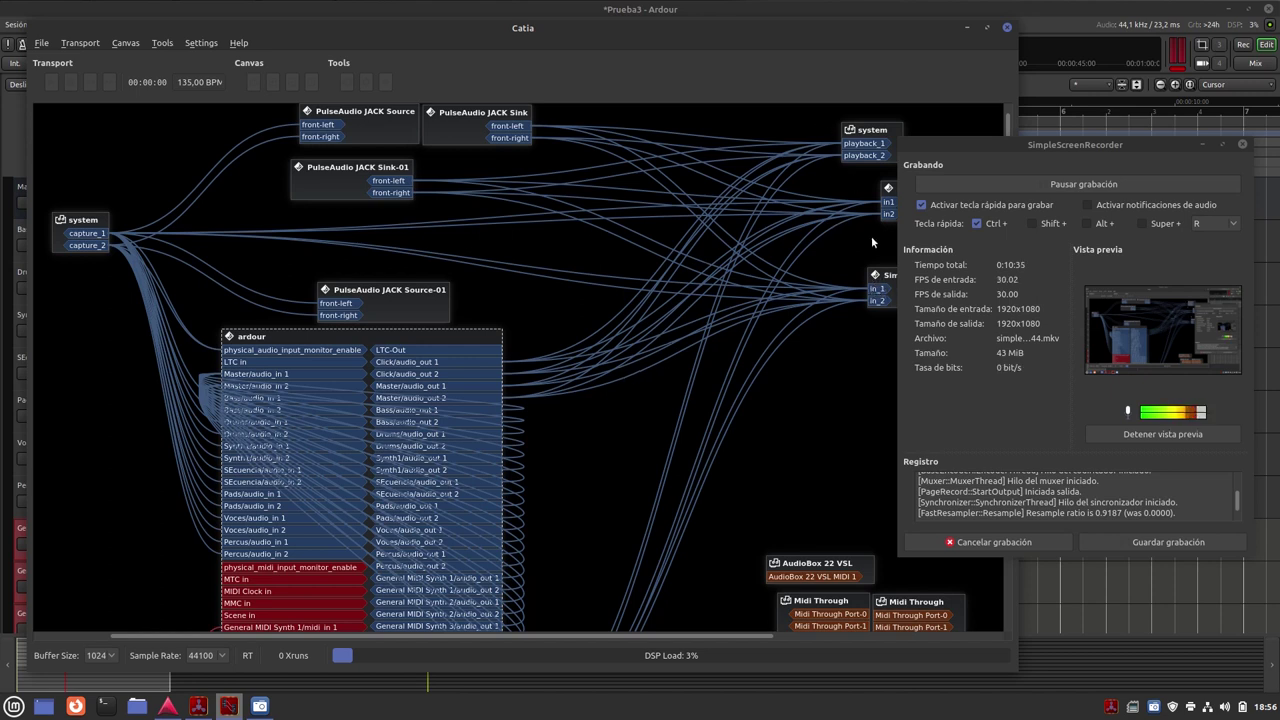
{"action": "left_click_drag", "start_coordinate": [709, 32], "coordinate": [500, 53]}
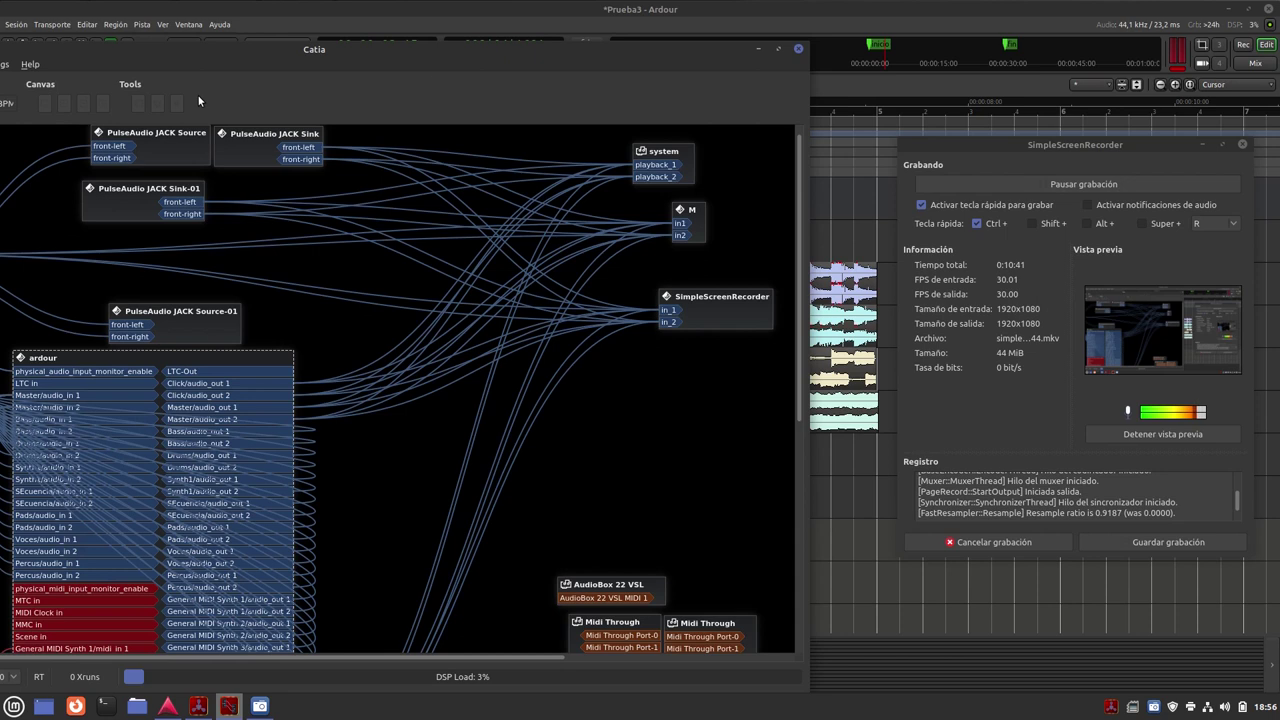
{"action": "left_click_drag", "start_coordinate": [160, 53], "coordinate": [134, 53]}
{"action": "middle_click", "coordinate": [134, 53]}
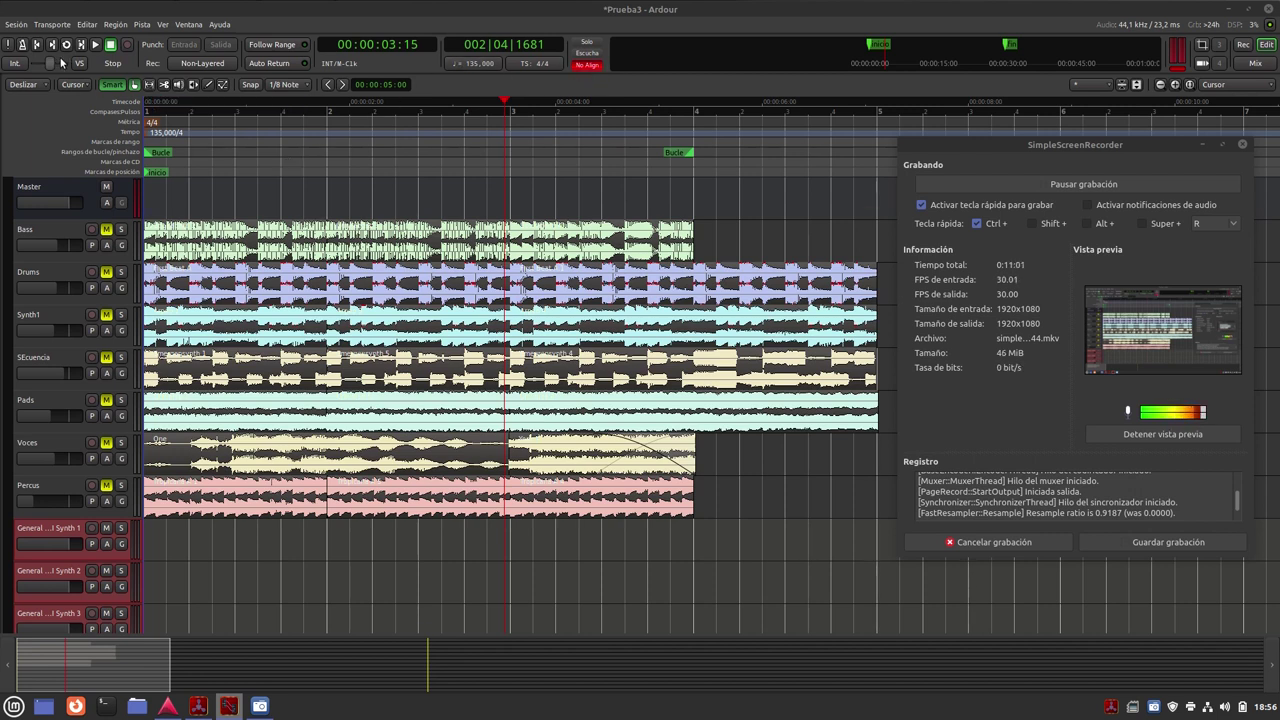
Step: Unmute the Bass track, return the playhead to the session start, and start playing the loop range
{"action": "left_click", "coordinate": [107, 230]}
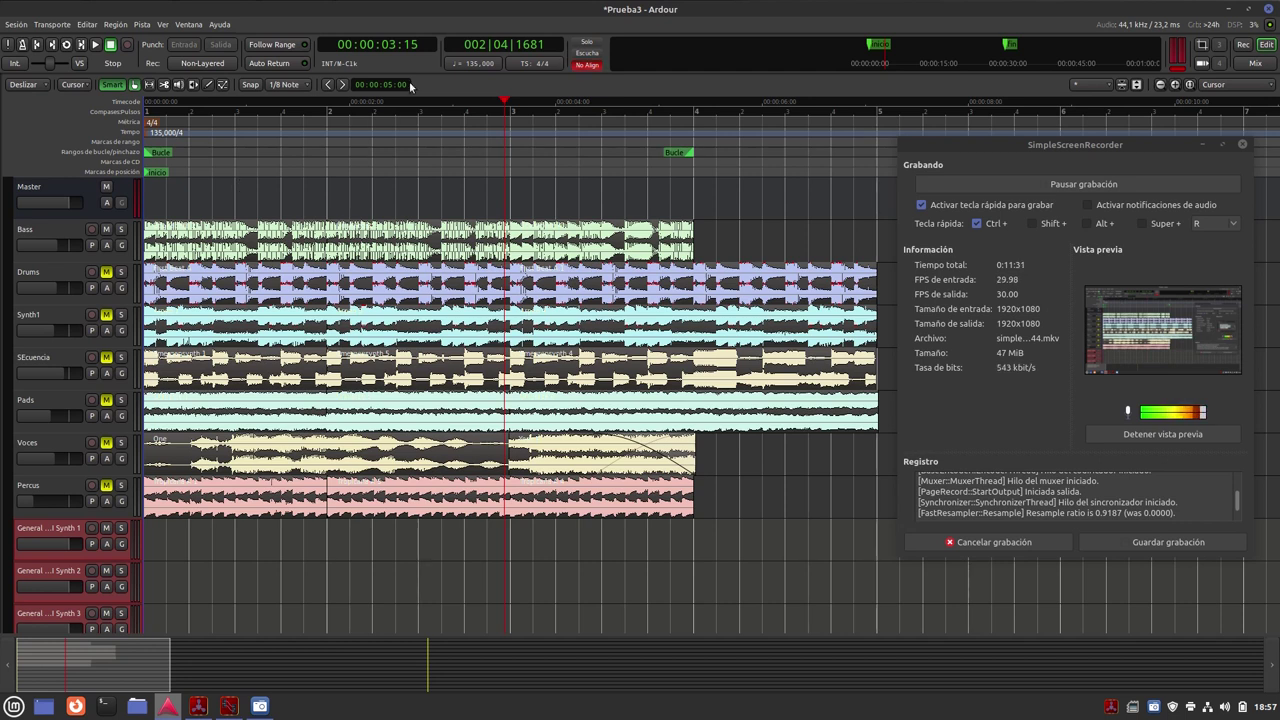
{"action": "left_click", "coordinate": [35, 46]}
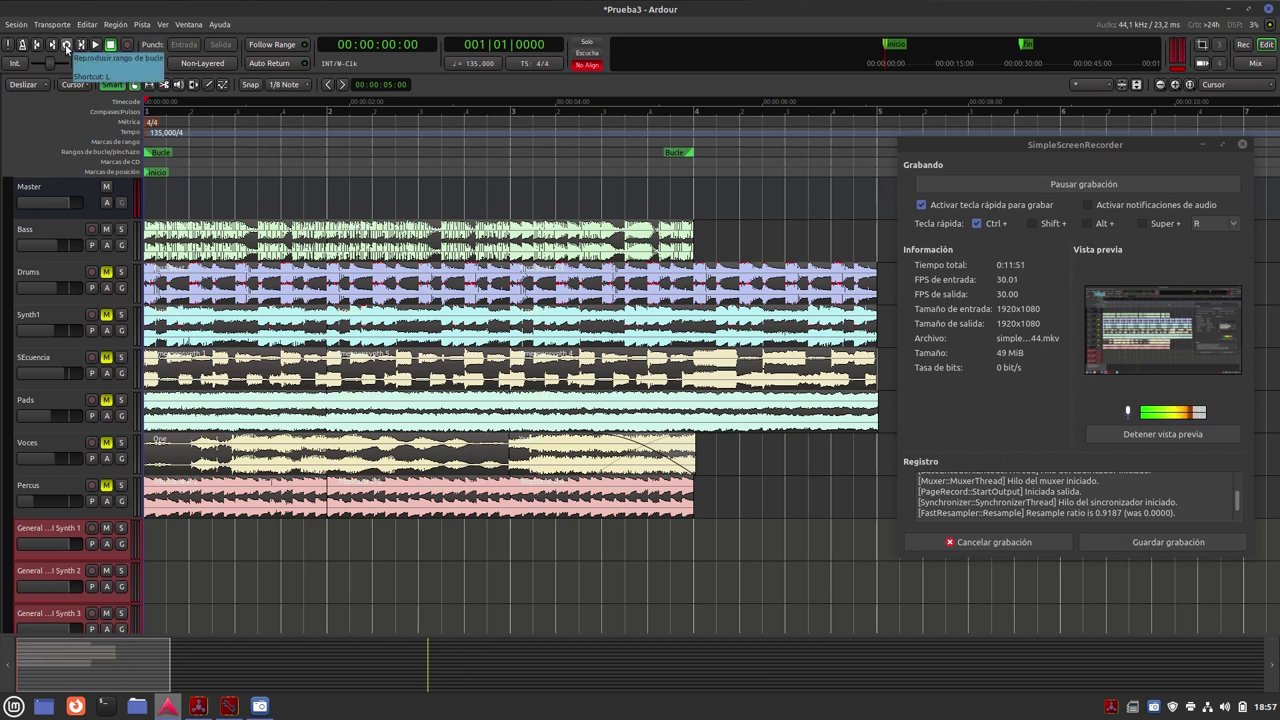
{"action": "left_click", "coordinate": [66, 45]}
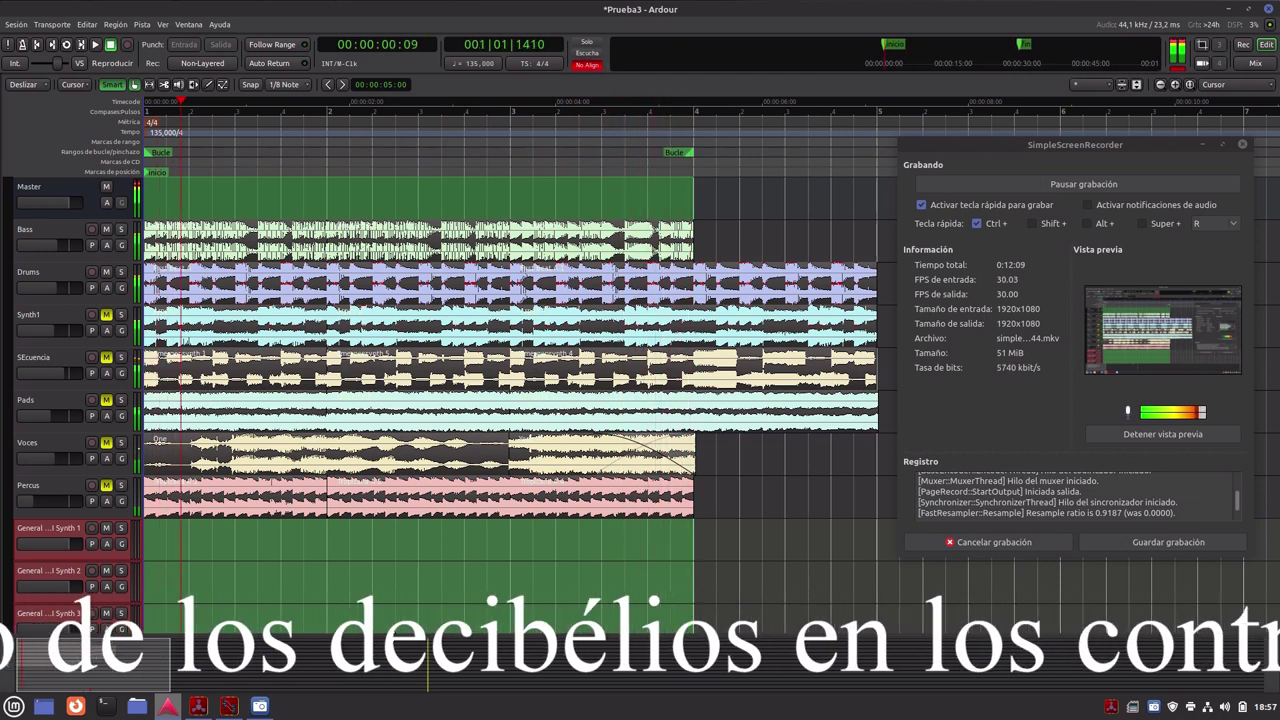
Step: Unmute the Synth1, SEcuencia, Pads, Voces and Percus tracks one after another while the loop plays
{"action": "left_click", "coordinate": [106, 315]}
{"action": "left_click", "coordinate": [106, 315]}
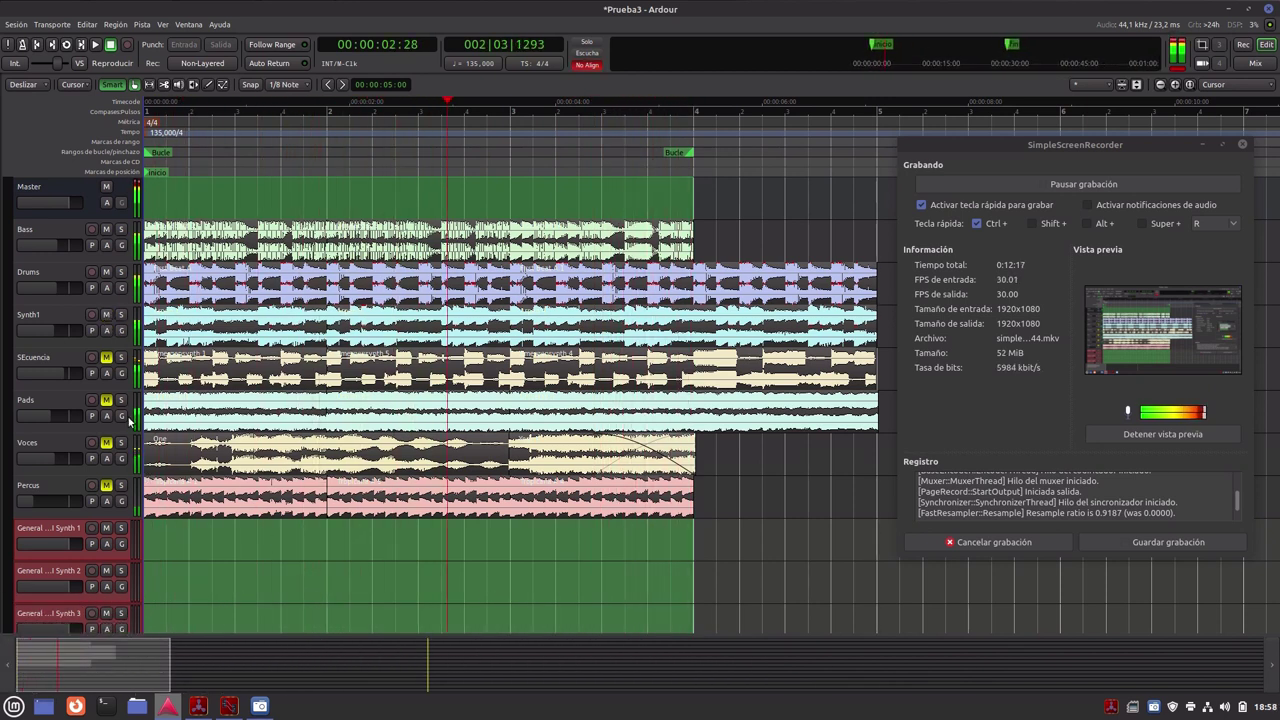
{"action": "left_click", "coordinate": [107, 357]}
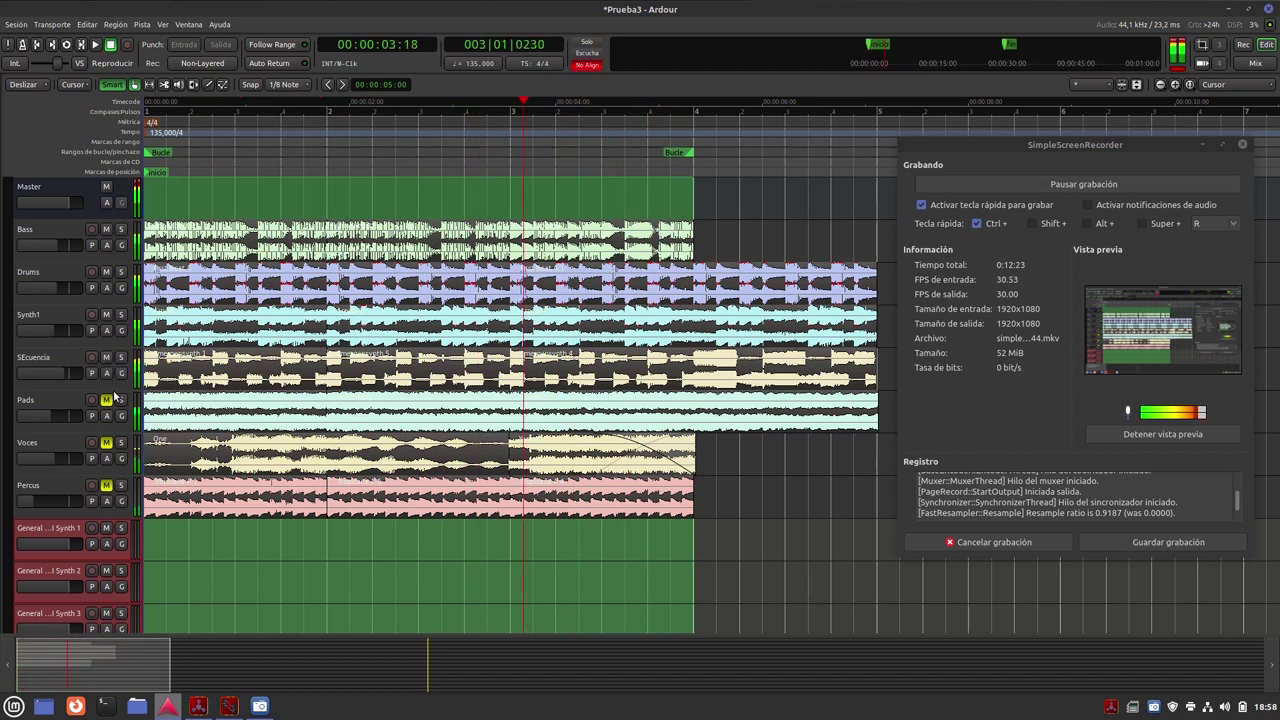
{"action": "left_click", "coordinate": [106, 400]}
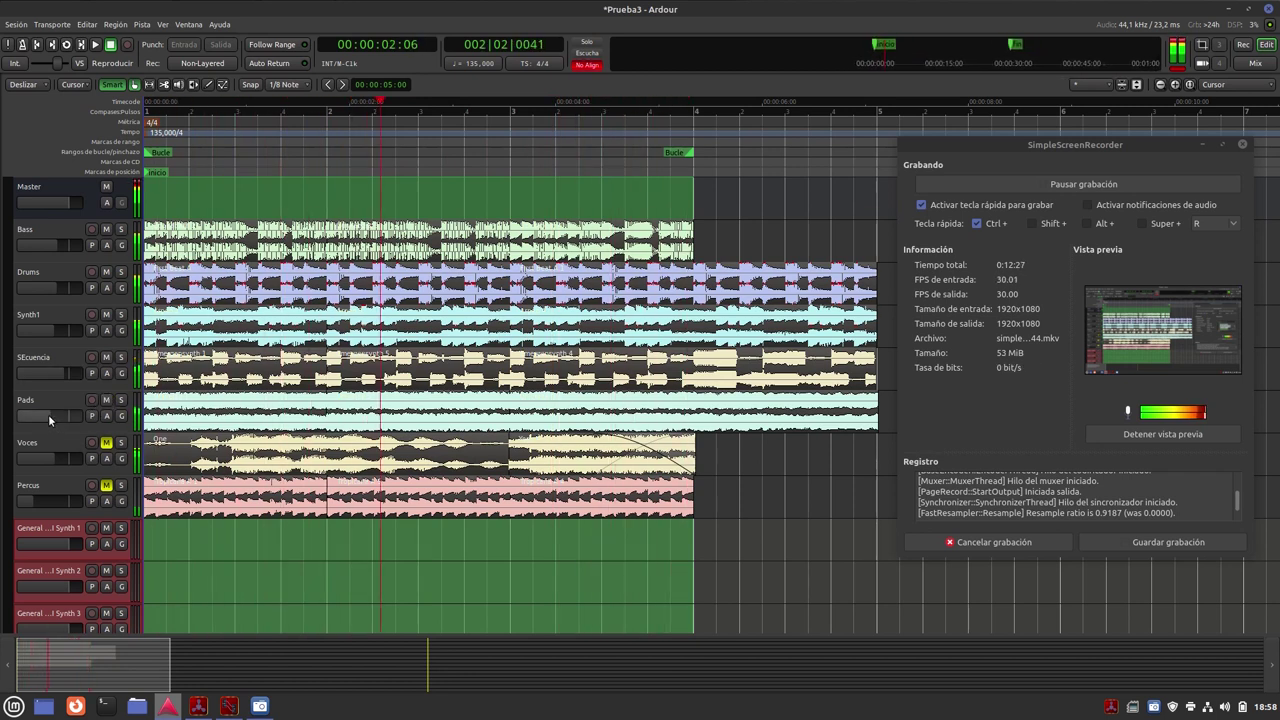
{"action": "left_click", "coordinate": [106, 442]}
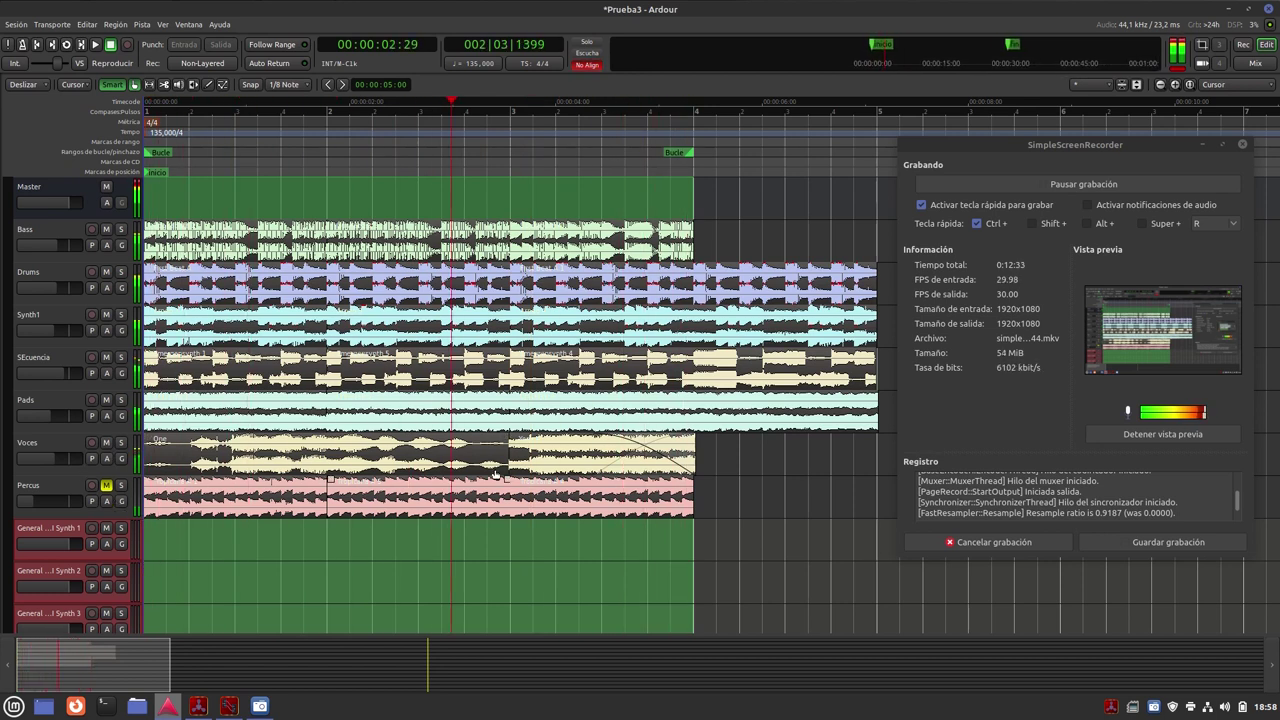
{"action": "left_click", "coordinate": [107, 486]}
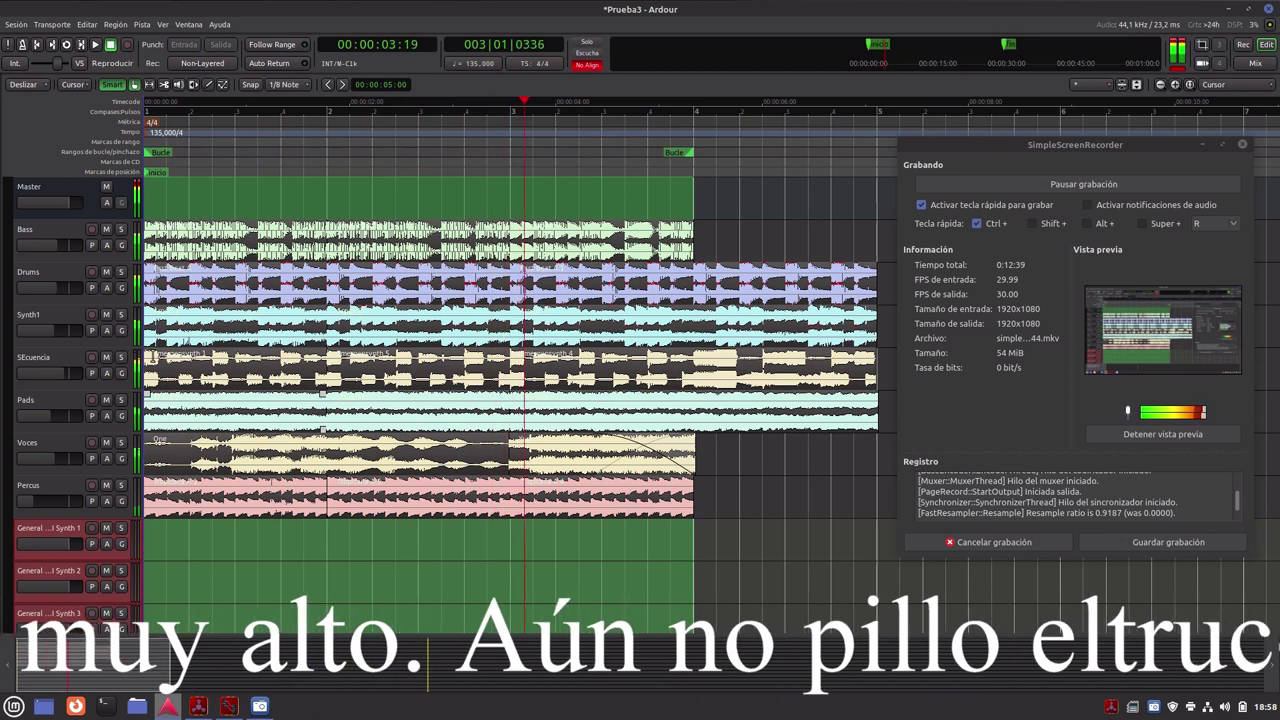
Step: Solo the Percus track, adjust its volume fader, and take the track out of solo
{"action": "left_click", "coordinate": [121, 486]}
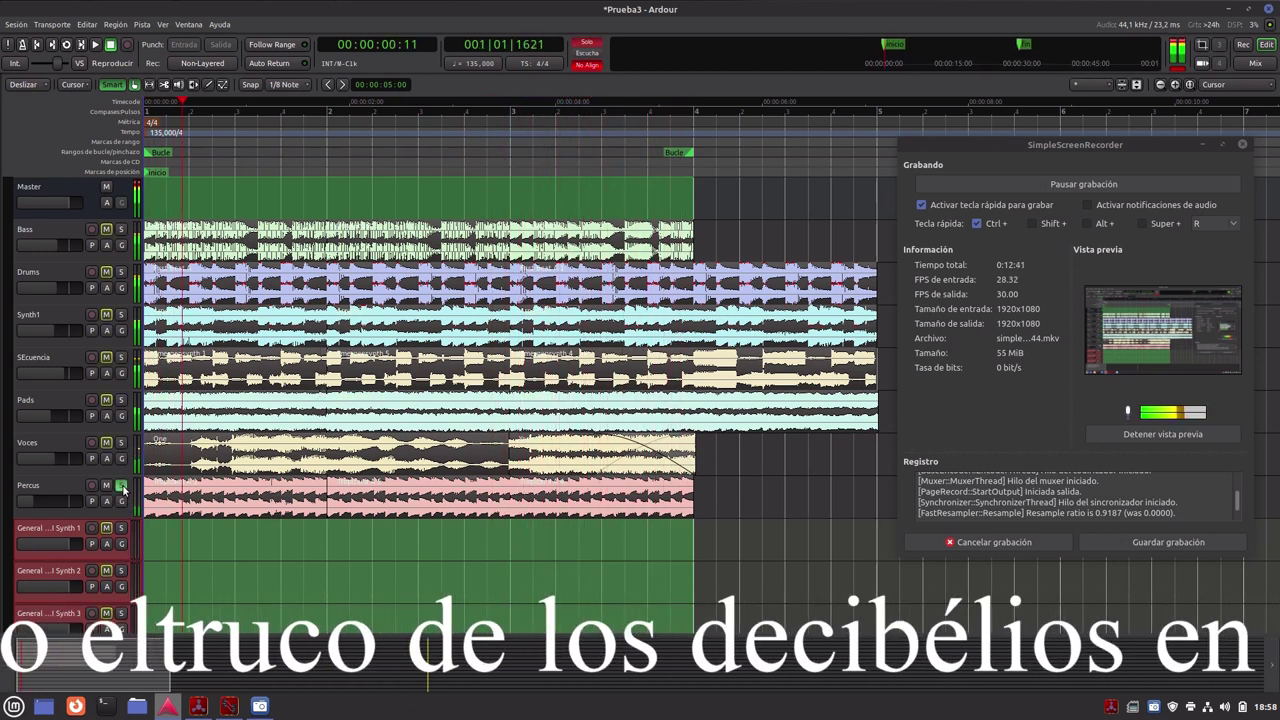
{"action": "left_click_drag", "start_coordinate": [35, 510], "coordinate": [46, 508]}
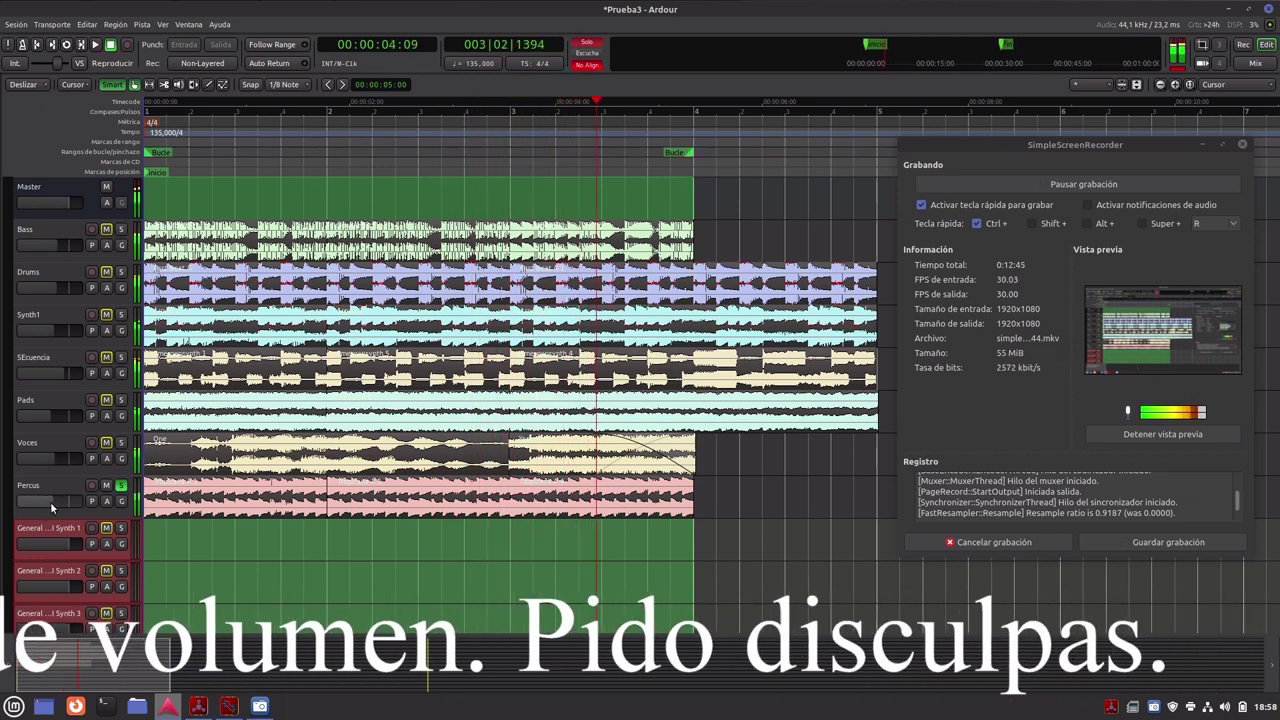
{"action": "left_click", "coordinate": [121, 486]}
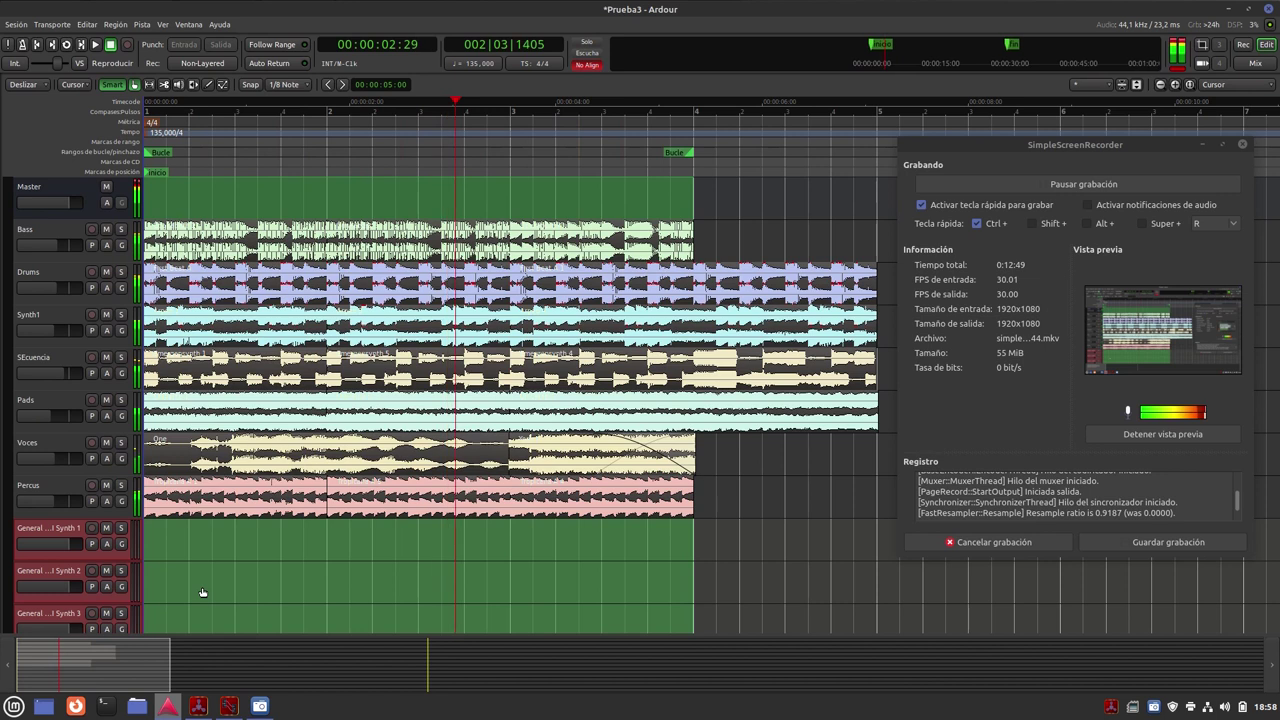
Step: Solo the Voces track and the Pads track in turn to hear each alone, releasing each solo
{"action": "left_click", "coordinate": [121, 443]}
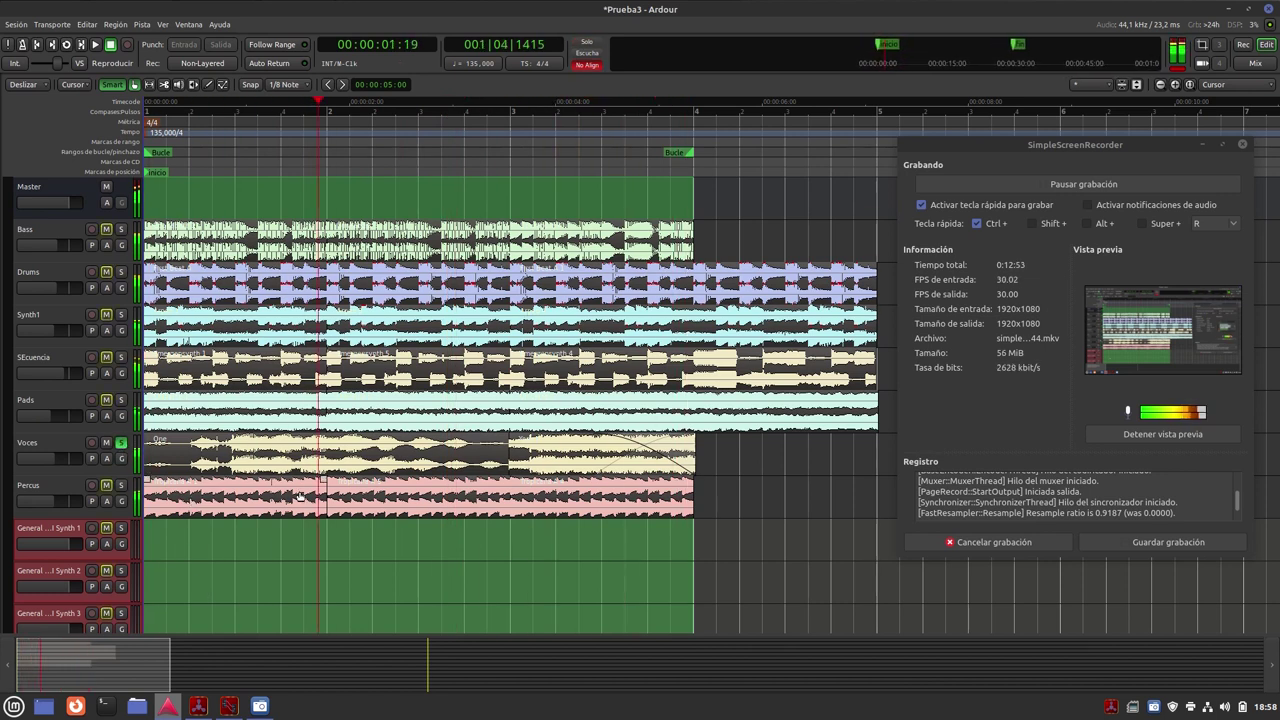
{"action": "left_click", "coordinate": [121, 443]}
{"action": "left_click", "coordinate": [121, 400]}
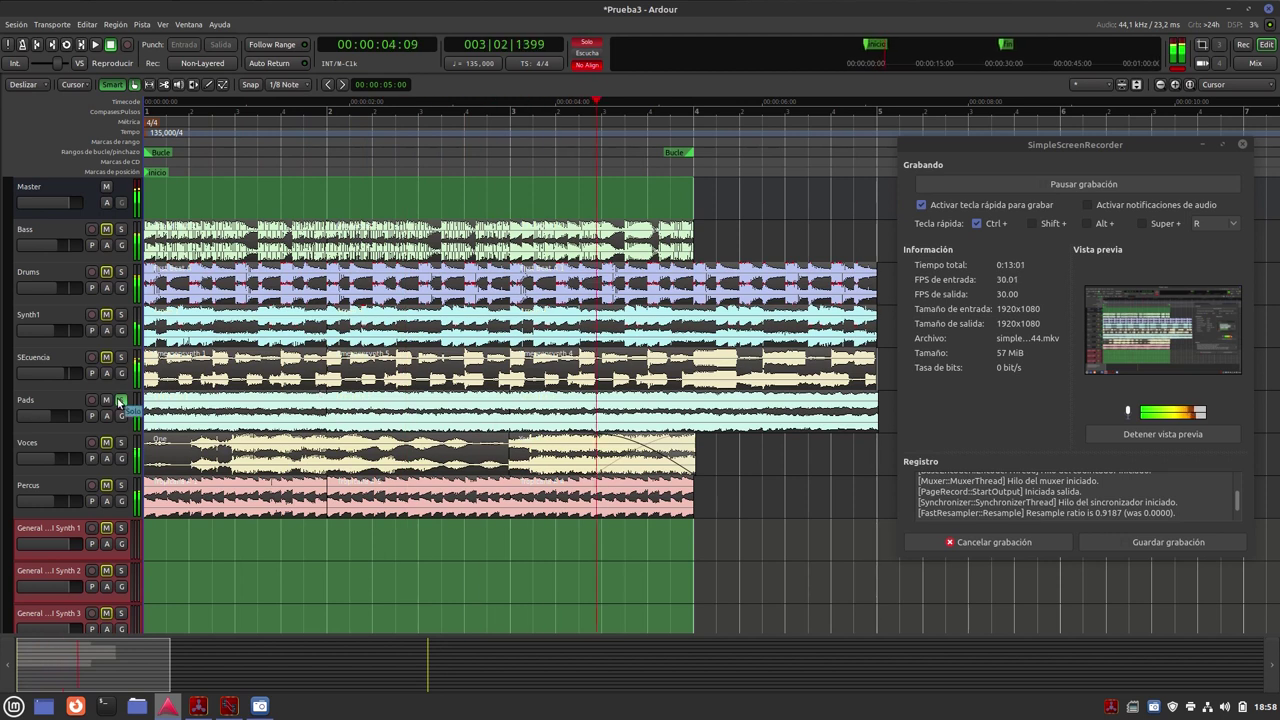
{"action": "left_click", "coordinate": [119, 399]}
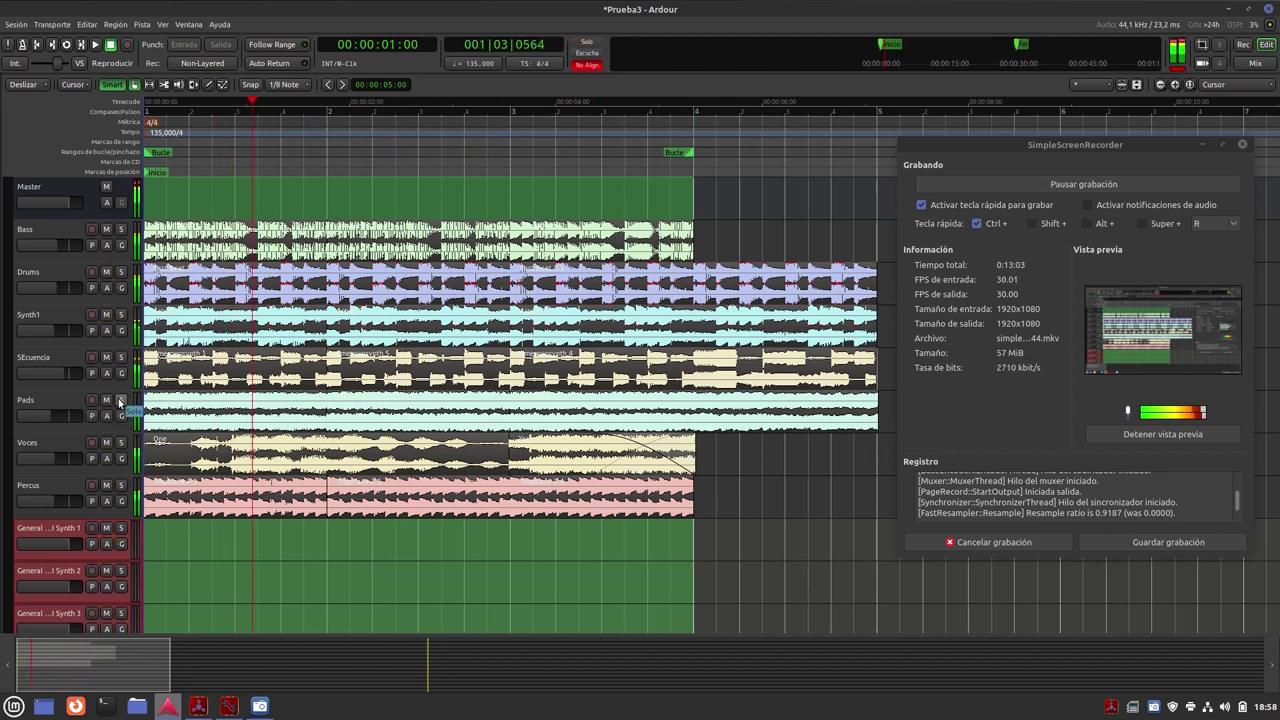
Step: Listen to the SEcuencia, Synth1 and Drums tracks in solo one at a time, leaving no track soloed
{"action": "left_click", "coordinate": [121, 357]}
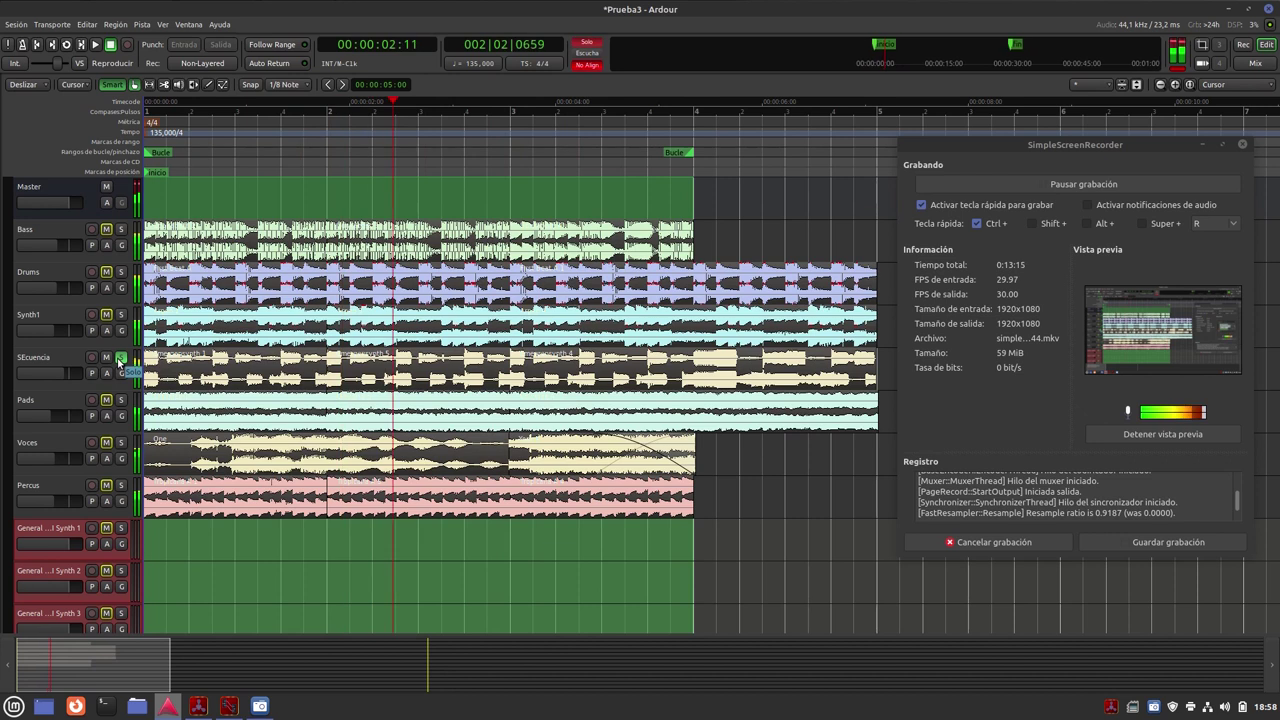
{"action": "left_click", "coordinate": [121, 315]}
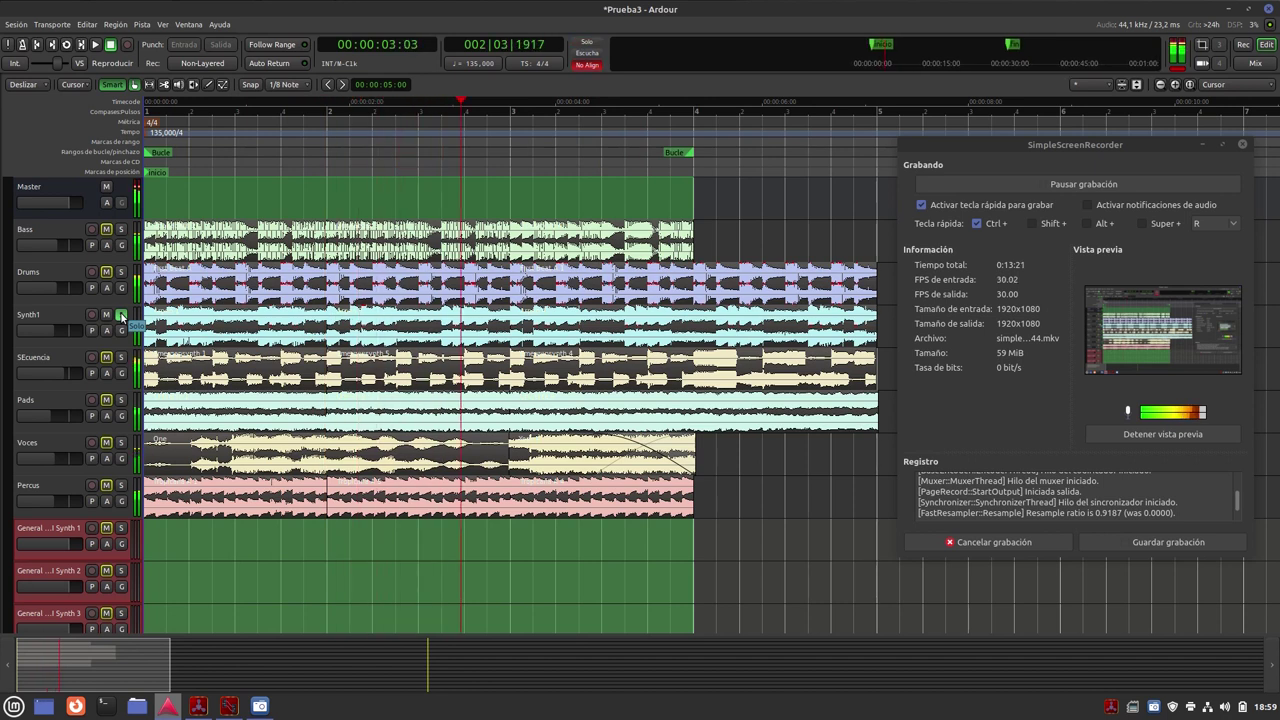
{"action": "left_click", "coordinate": [121, 315]}
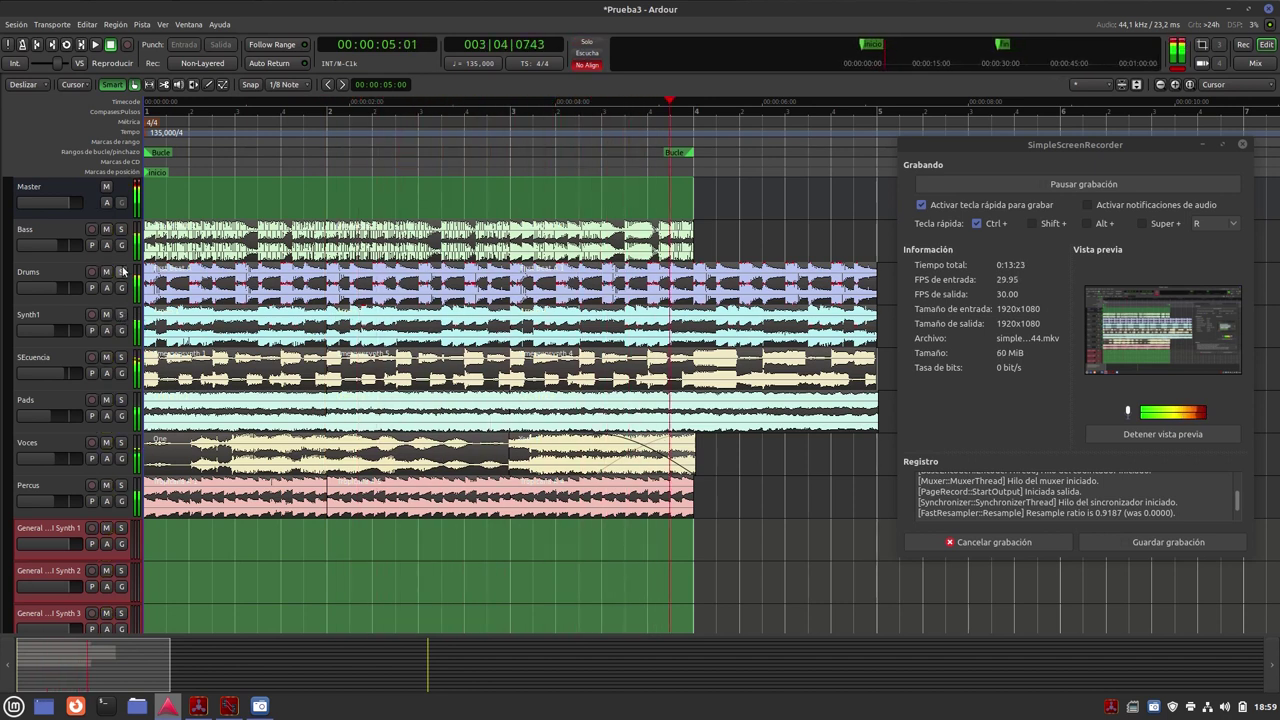
{"action": "left_click", "coordinate": [122, 272]}
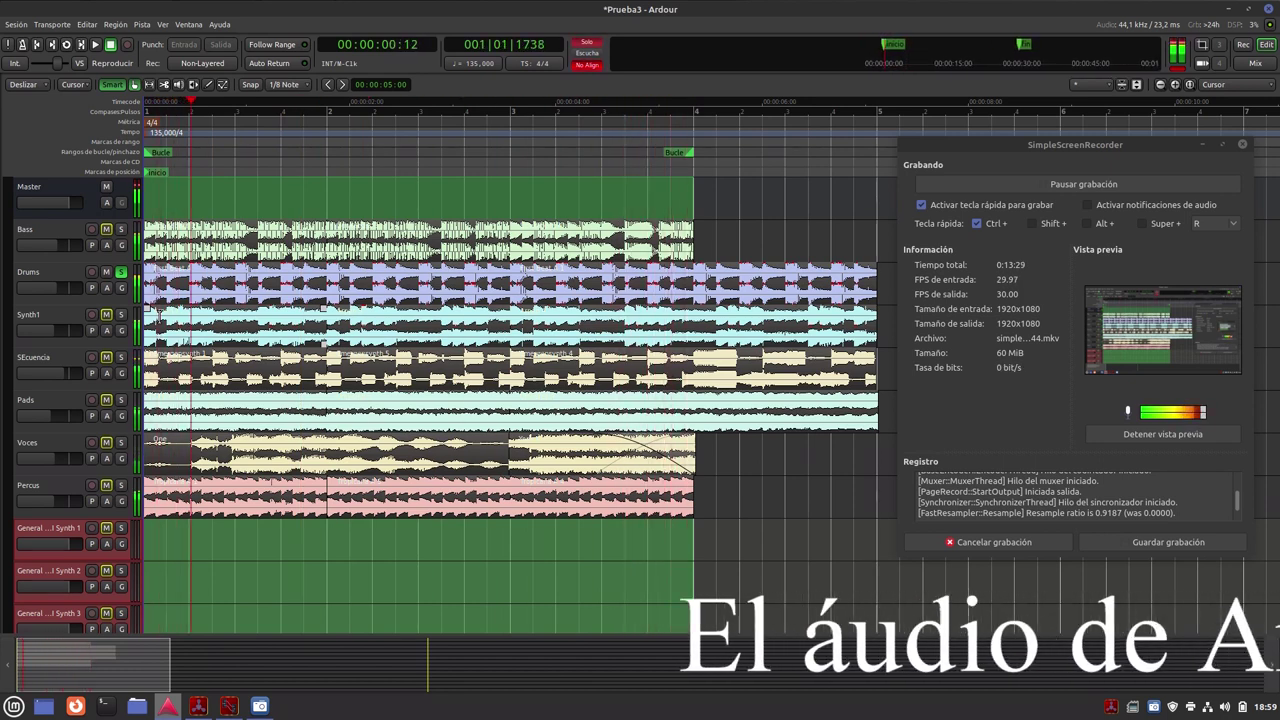
{"action": "left_click", "coordinate": [120, 272]}
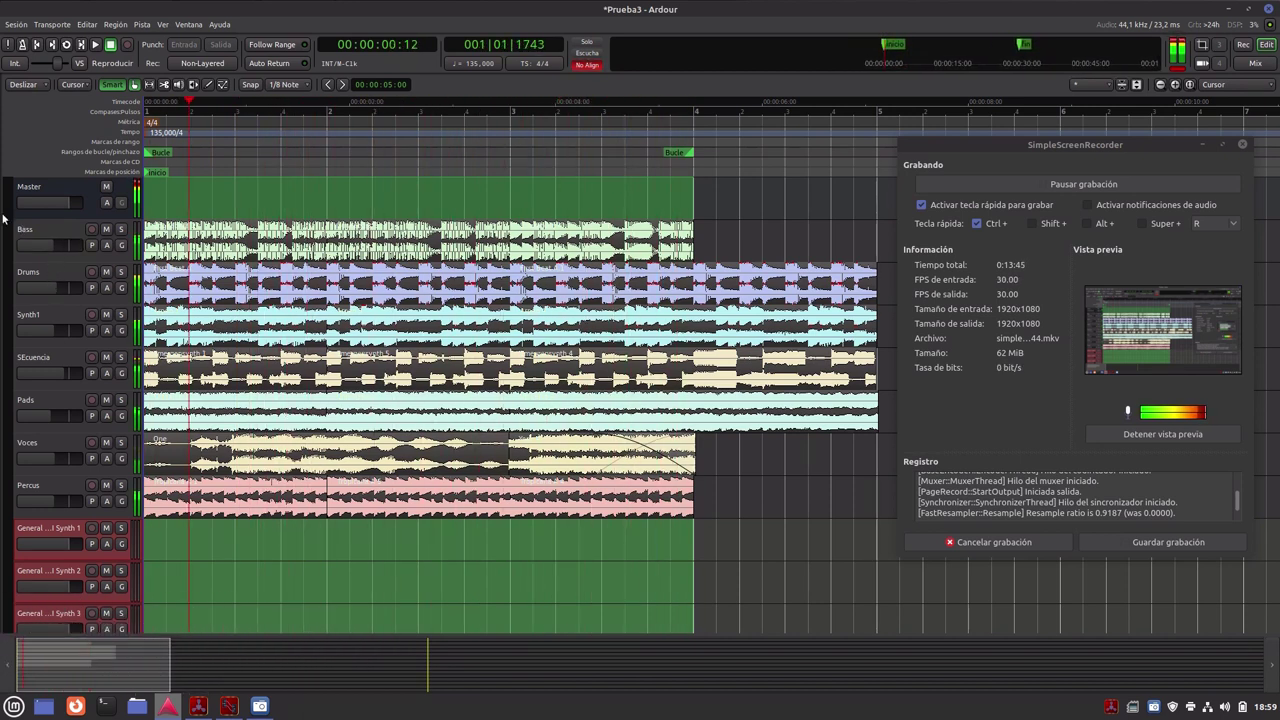
Step: Stop the loop playback and bring up Catia to show the ardour connections, moving its window out of the session's way
{"action": "left_click", "coordinate": [110, 45]}
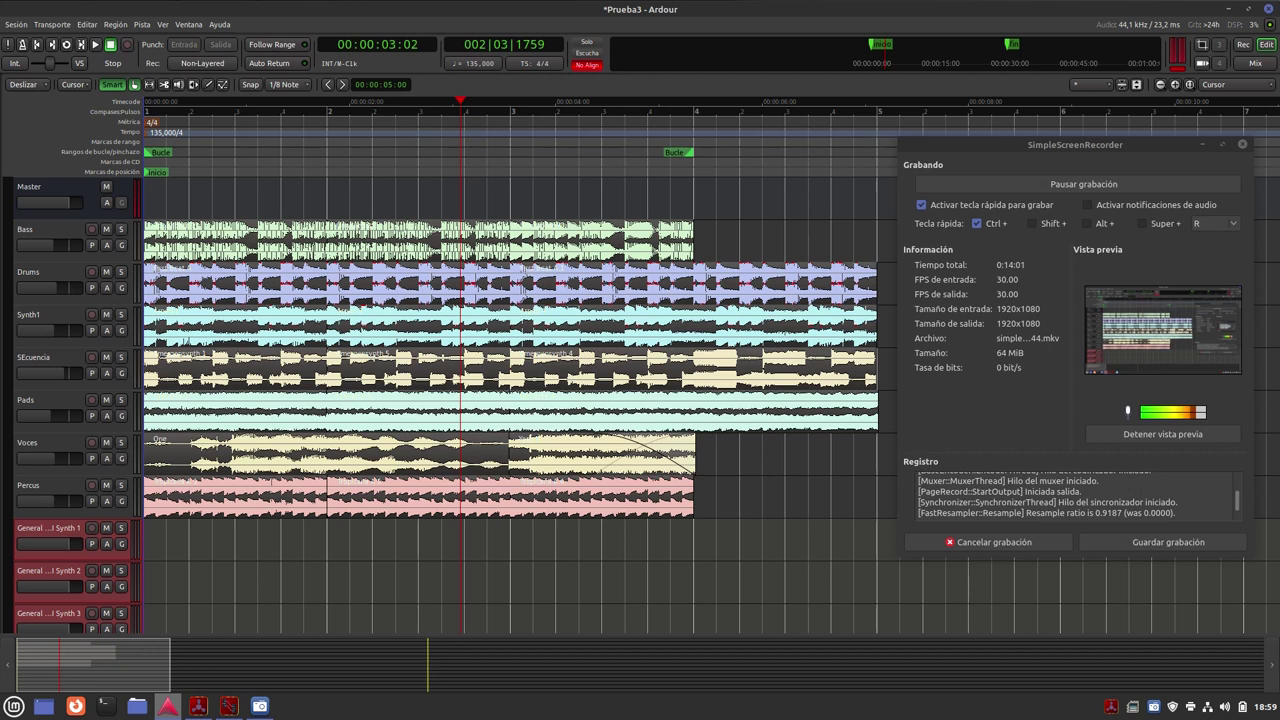
{"action": "left_click", "coordinate": [229, 706]}
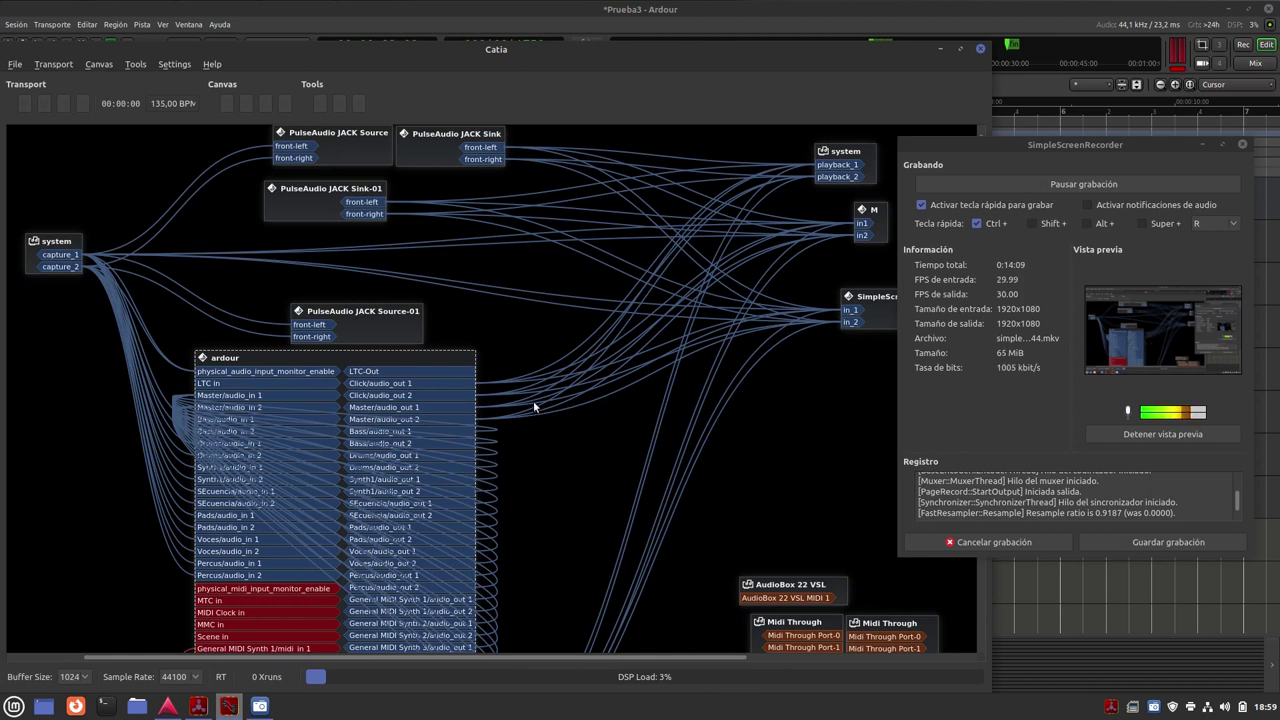
{"action": "left_click_drag", "start_coordinate": [678, 49], "coordinate": [2, 72]}
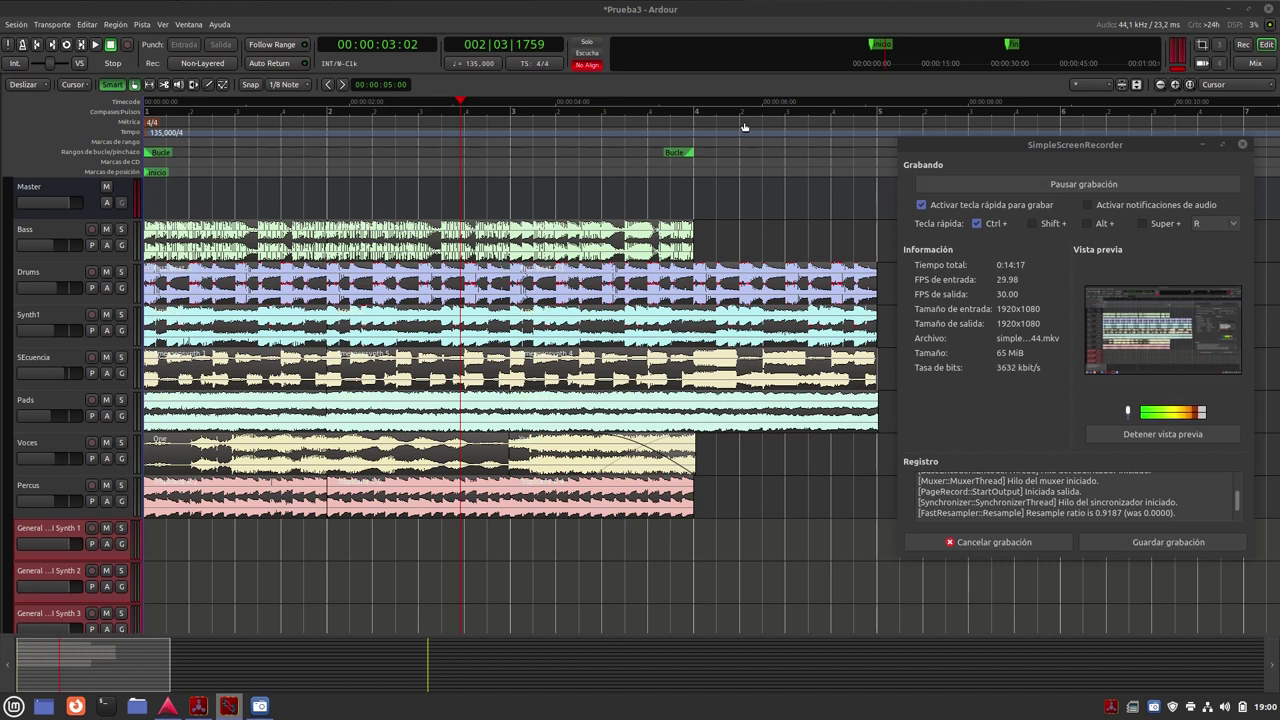
Step: Move the SimpleScreenRecorder window over the Ardour timeline and stop its recording preview
{"action": "left_click_drag", "start_coordinate": [1022, 142], "coordinate": [927, 158]}
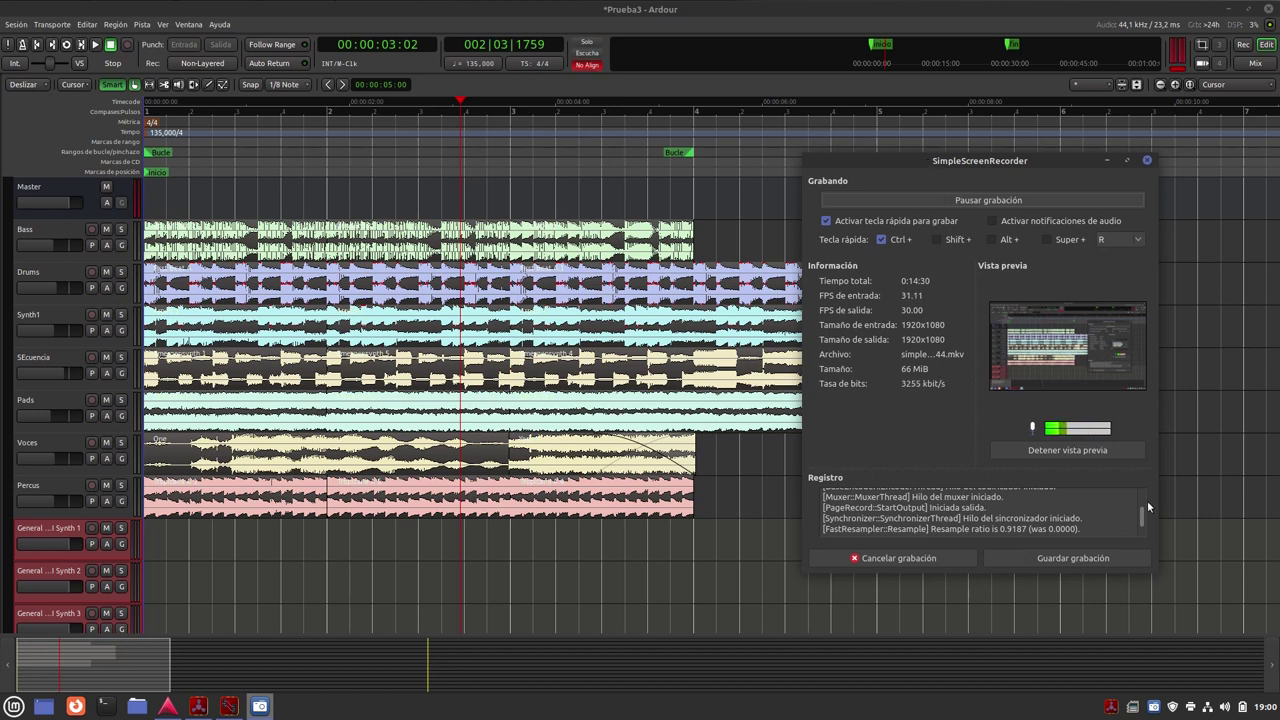
{"action": "left_click", "coordinate": [1041, 450]}
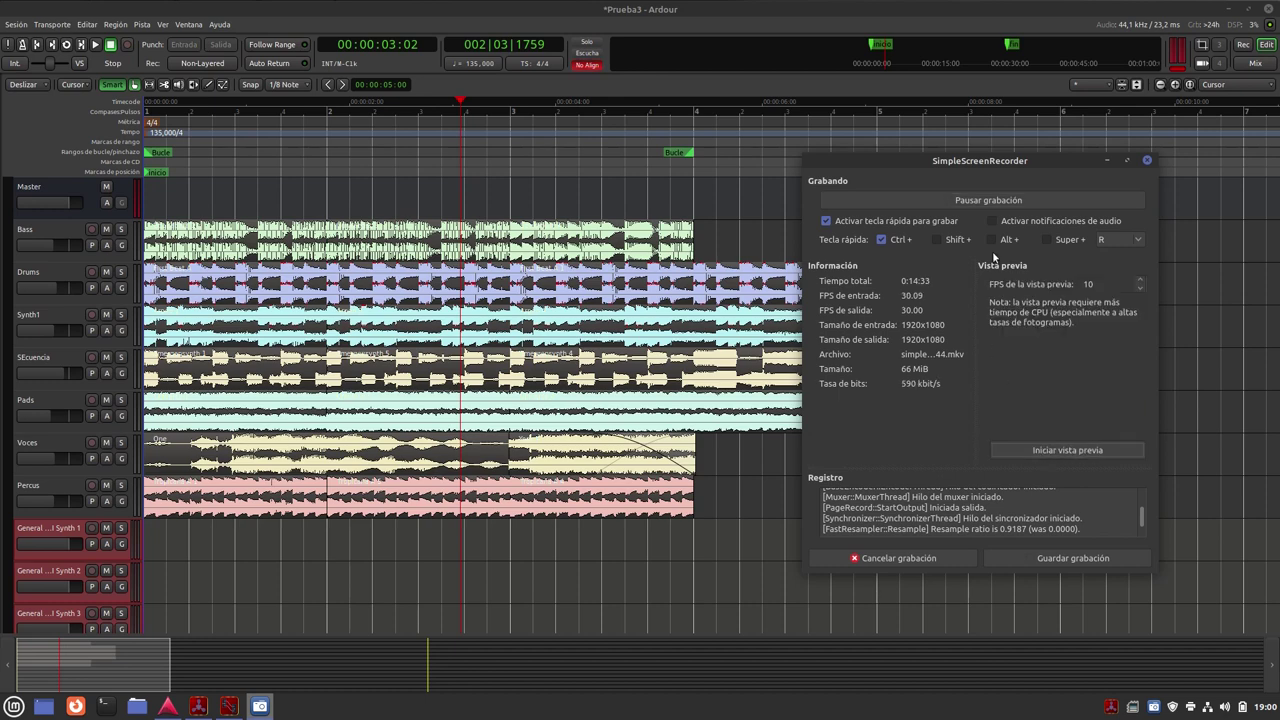